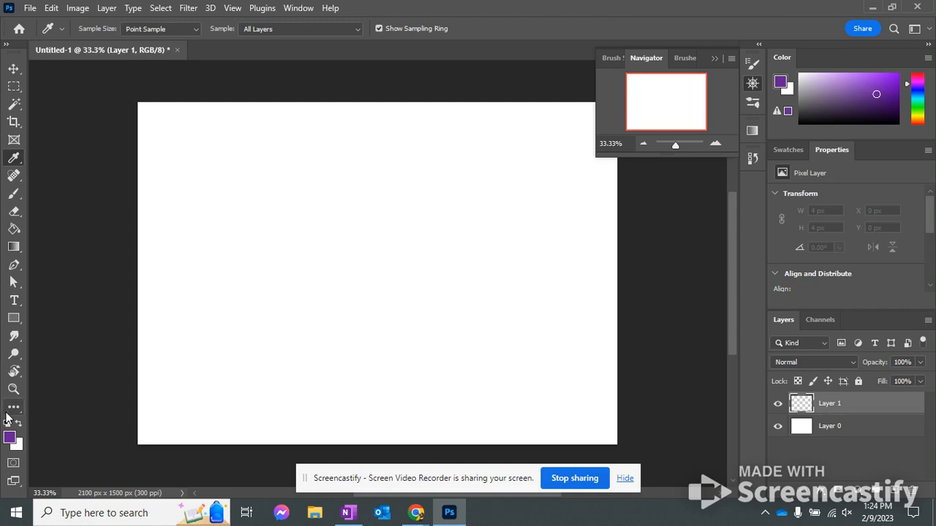
Create a new document from the Default Photoshop Size preset, 7 x 5 inches at 300 pixels/inch with white background
{"action": "left_click", "coordinate": [19, 30]}
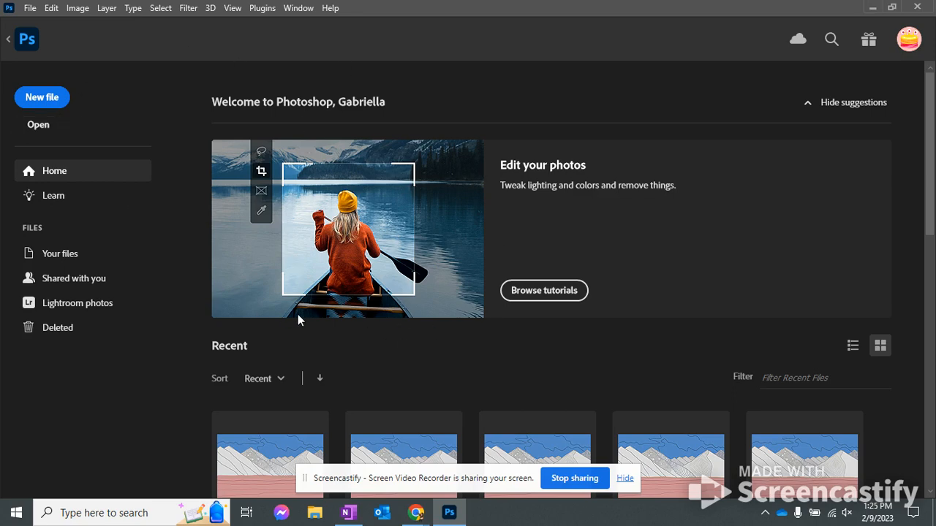
{"action": "left_click", "coordinate": [42, 100]}
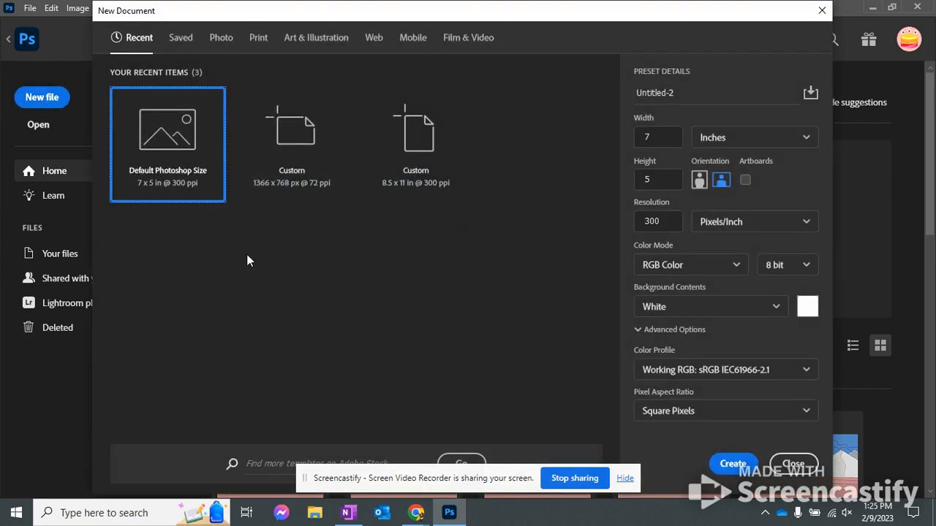
{"action": "left_click", "coordinate": [732, 464]}
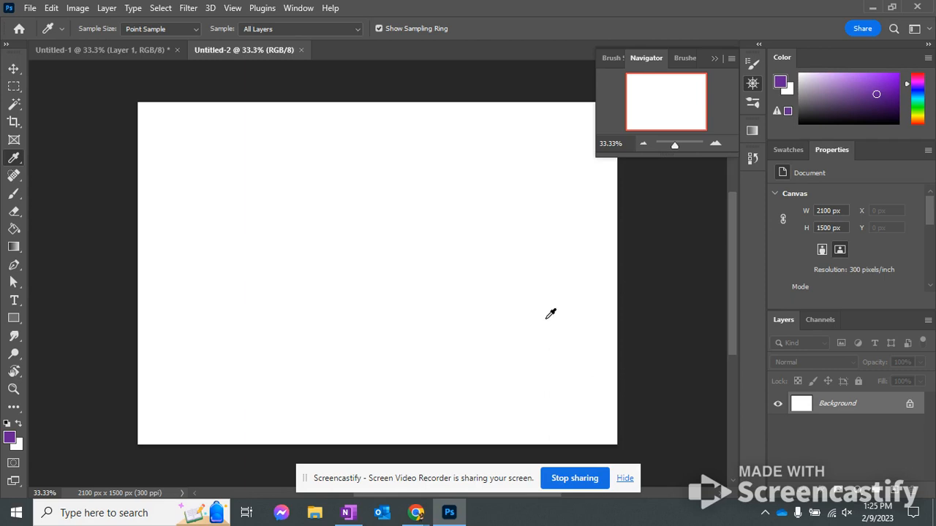
Activate the Move tool and collapse the expanded Navigator panel
{"action": "left_click", "coordinate": [16, 68]}
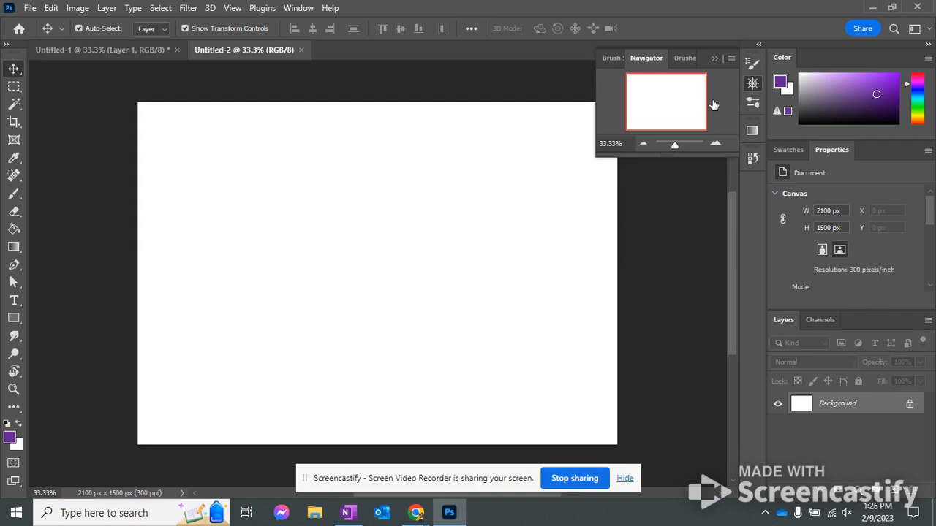
{"action": "left_click", "coordinate": [717, 58]}
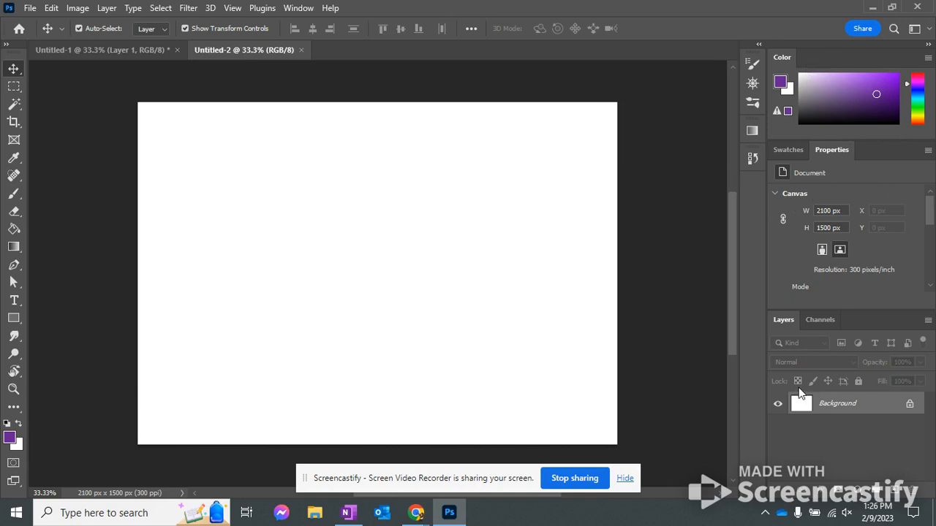
Look through the list of available panels and view the Navigator, Brushes and Brush Settings panels
{"action": "left_click", "coordinate": [299, 8]}
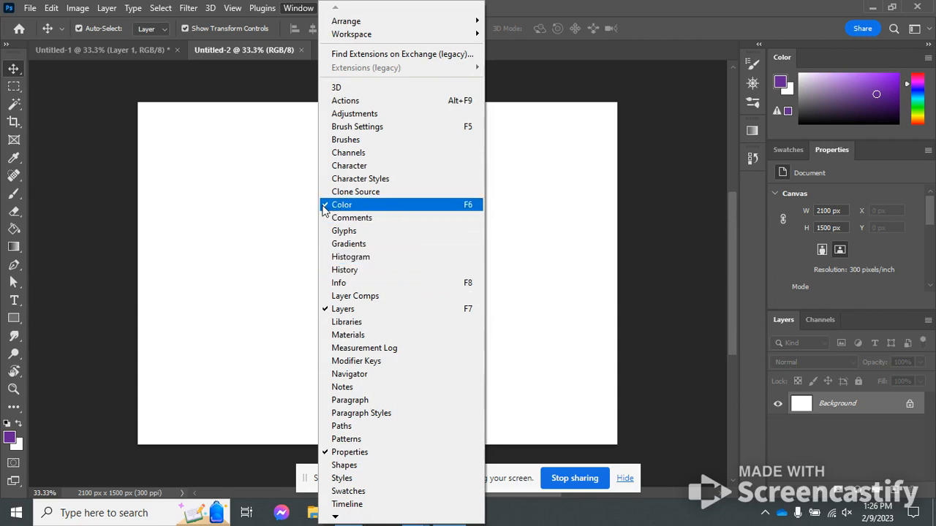
{"action": "left_click", "coordinate": [310, 8]}
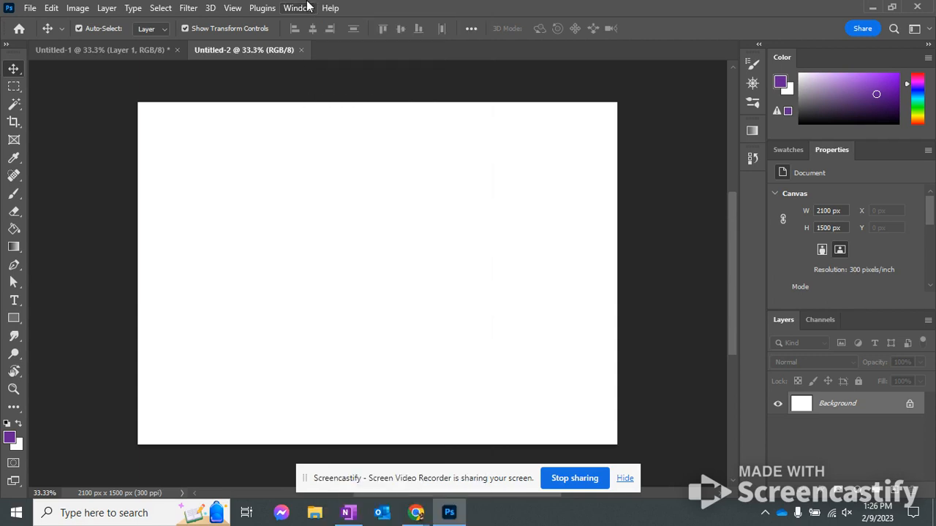
{"action": "left_click", "coordinate": [753, 85]}
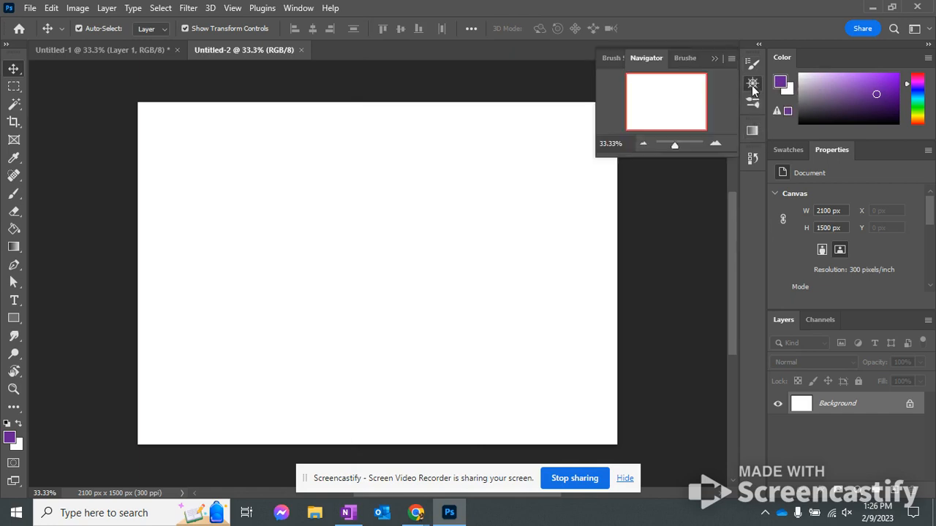
{"action": "left_click", "coordinate": [684, 58]}
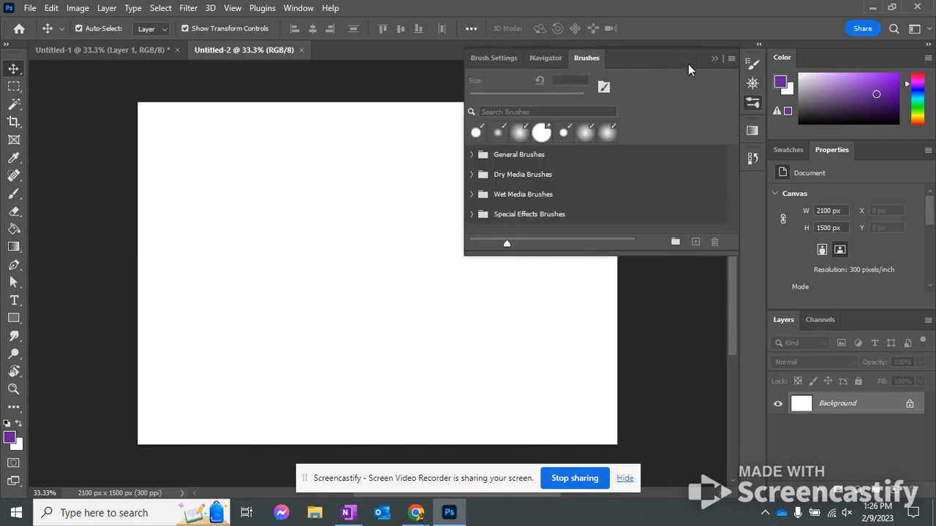
{"action": "left_click", "coordinate": [483, 57]}
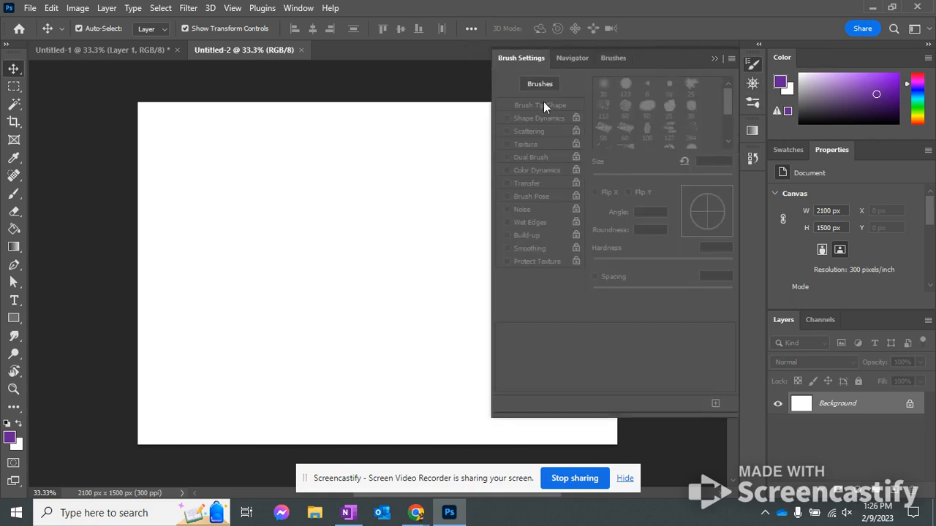
Move the History panel out of the collapsed icon column and dock it beside the Color panel
{"action": "left_click", "coordinate": [753, 160]}
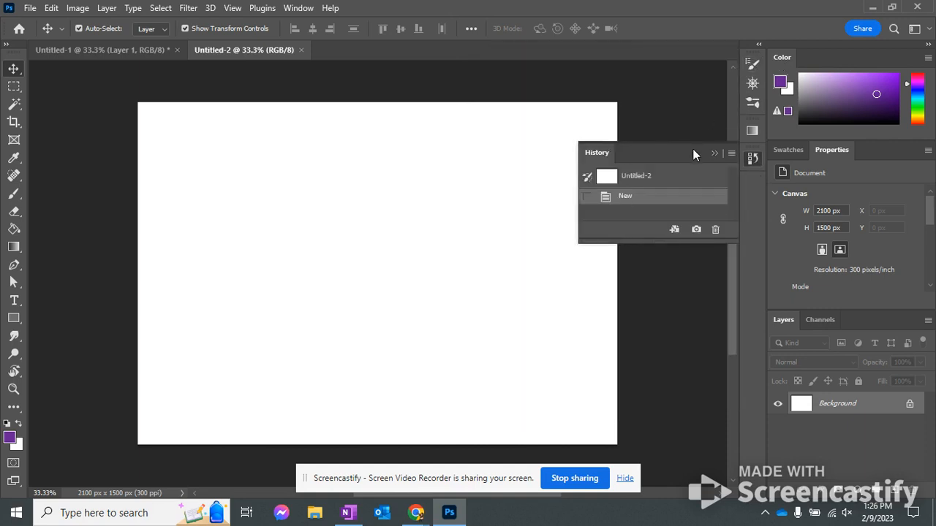
{"action": "left_click", "coordinate": [751, 160]}
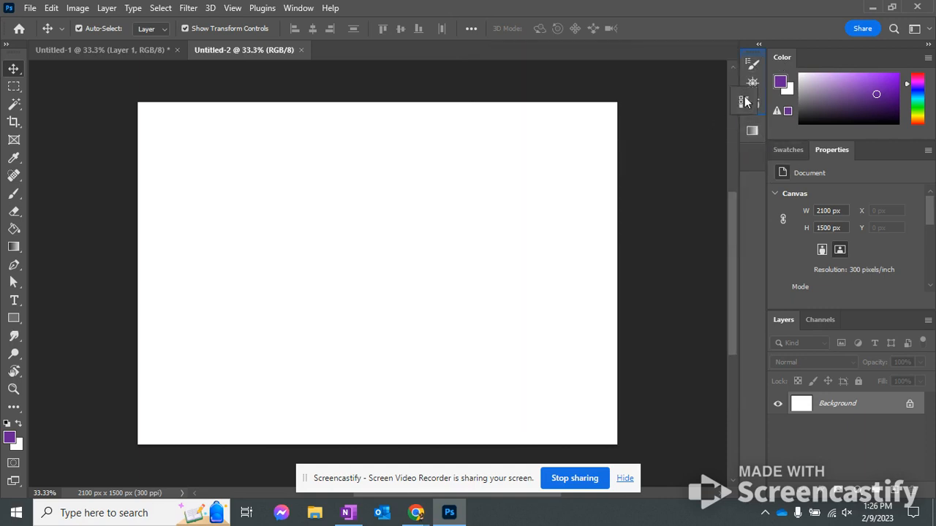
{"action": "left_click_drag", "start_coordinate": [752, 64], "coordinate": [753, 56]}
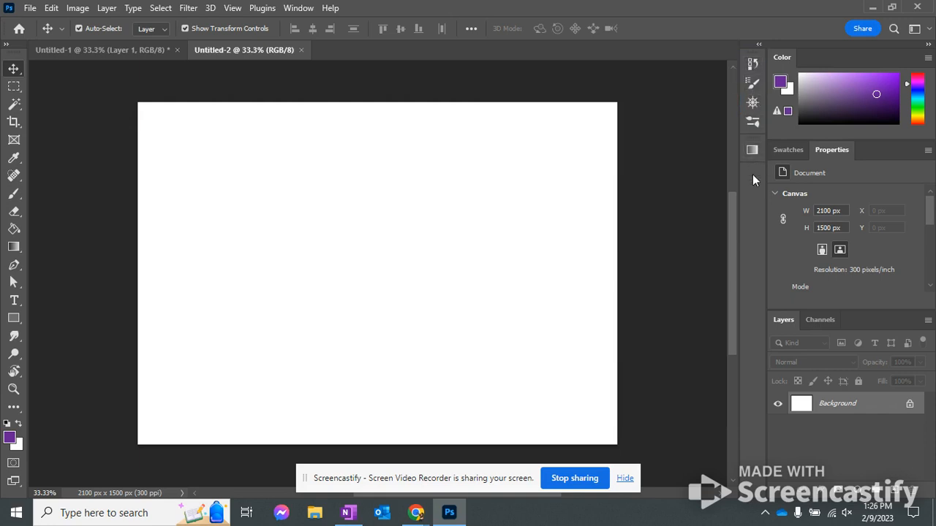
{"action": "left_click", "coordinate": [754, 67]}
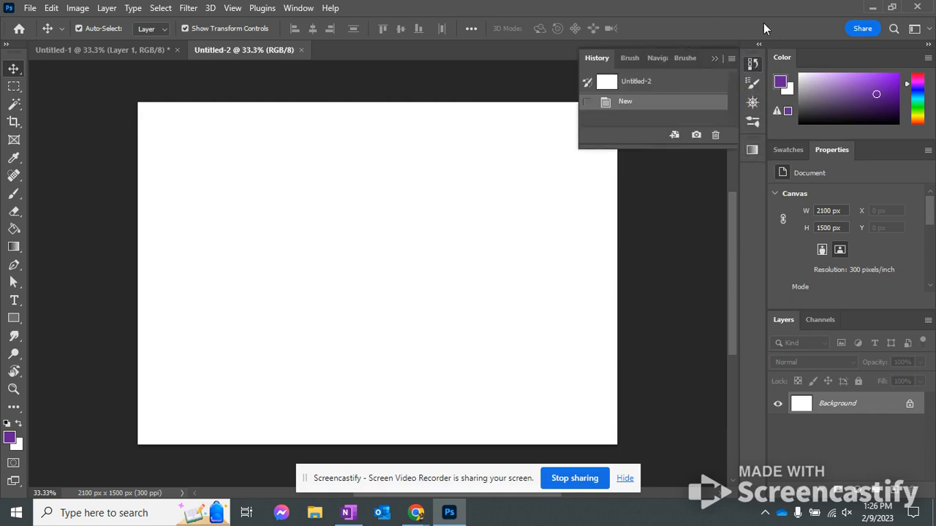
{"action": "left_click", "coordinate": [753, 65]}
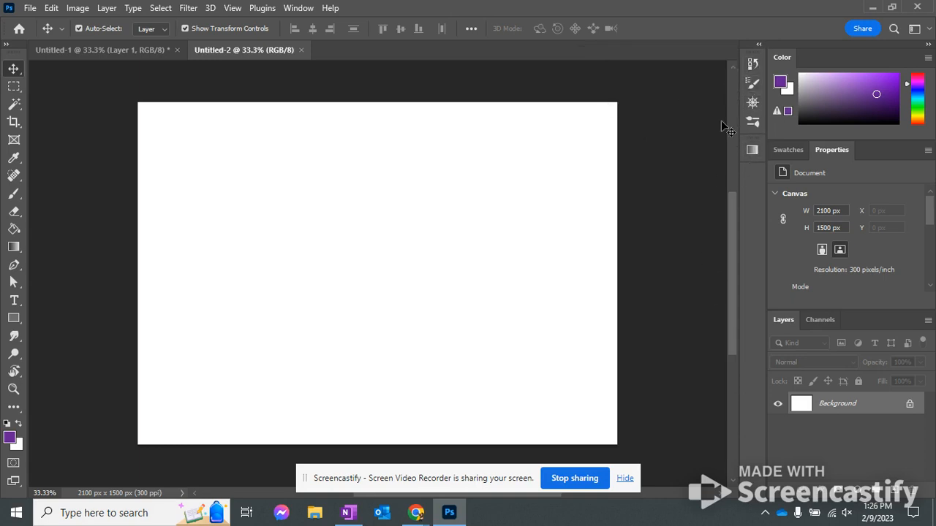
{"action": "left_click_drag", "start_coordinate": [754, 66], "coordinate": [821, 58]}
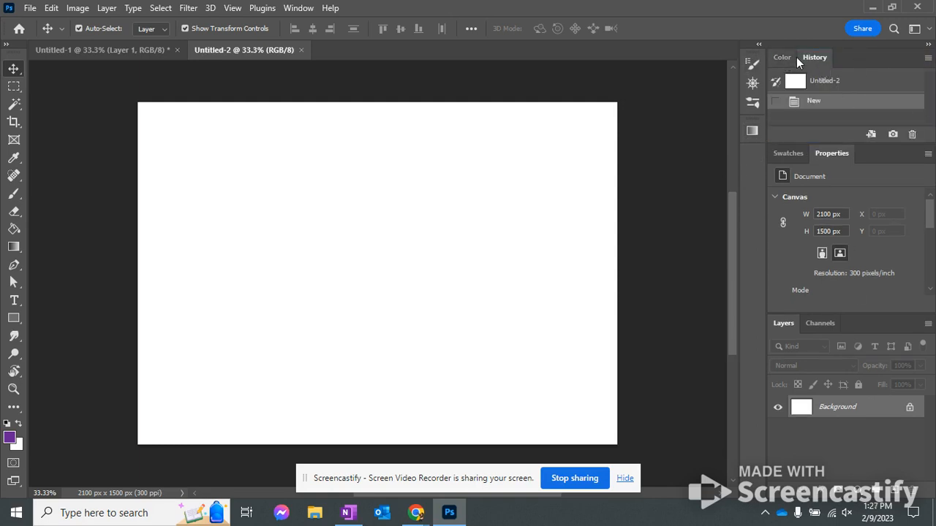
View the Swatches panel and return to the document's Properties
{"action": "left_click", "coordinate": [790, 154]}
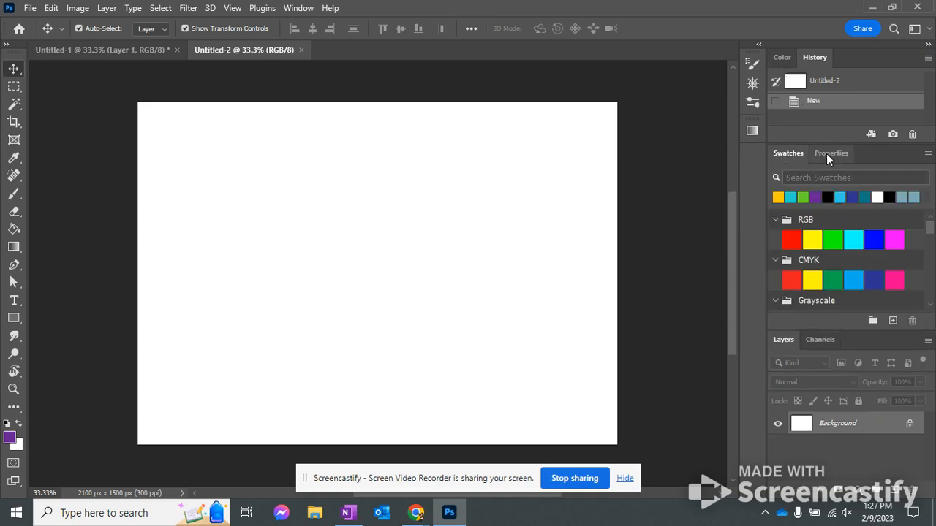
{"action": "left_click", "coordinate": [831, 154]}
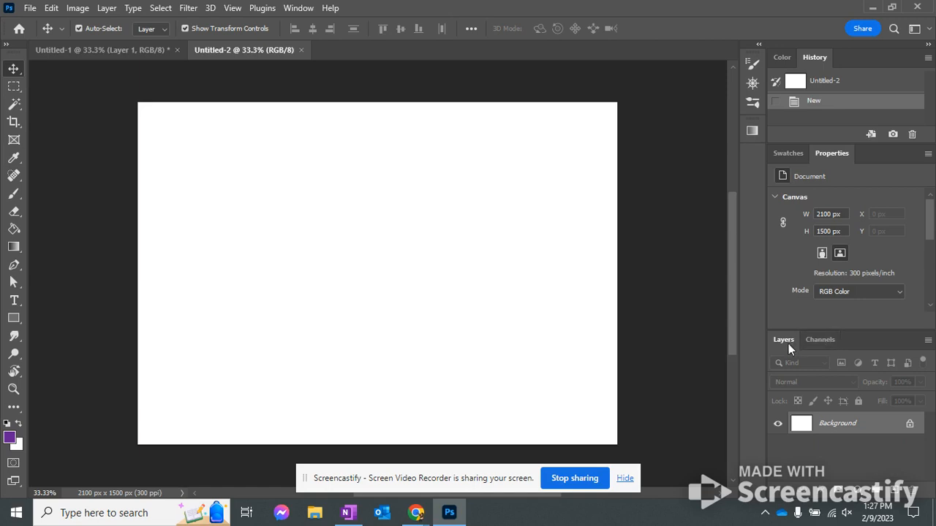
Switch the visibility of the Red and Green channels off and on, restore all RGB channels and return to the layers
{"action": "left_click", "coordinate": [821, 340]}
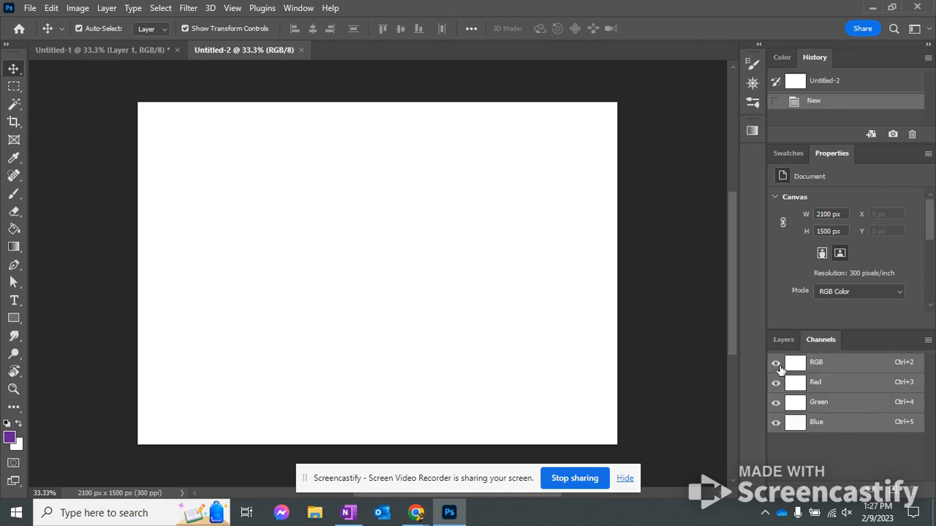
{"action": "left_click", "coordinate": [776, 383]}
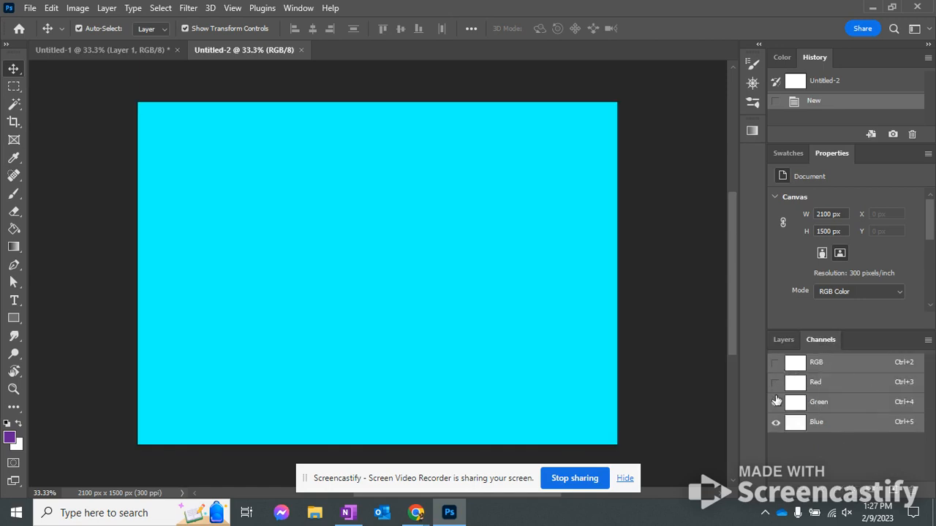
{"action": "left_click", "coordinate": [776, 403]}
{"action": "left_click", "coordinate": [775, 384]}
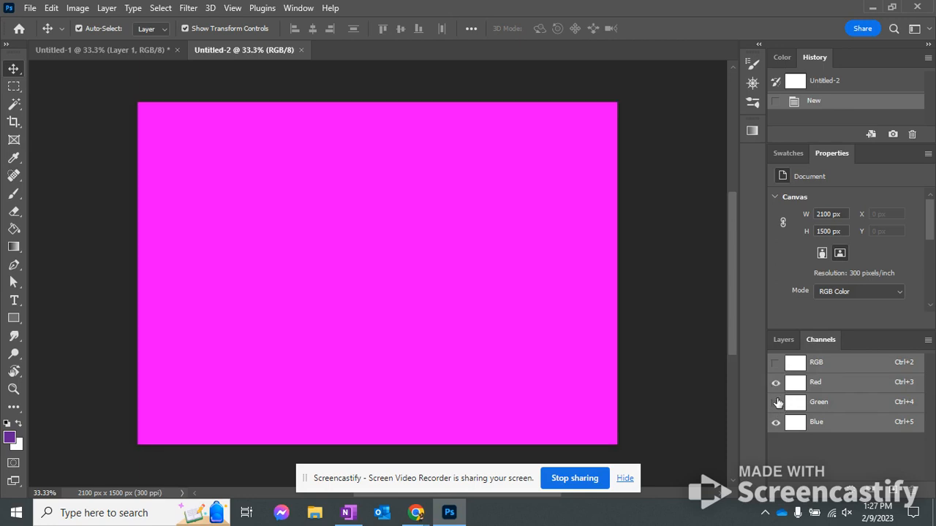
{"action": "left_click", "coordinate": [776, 403]}
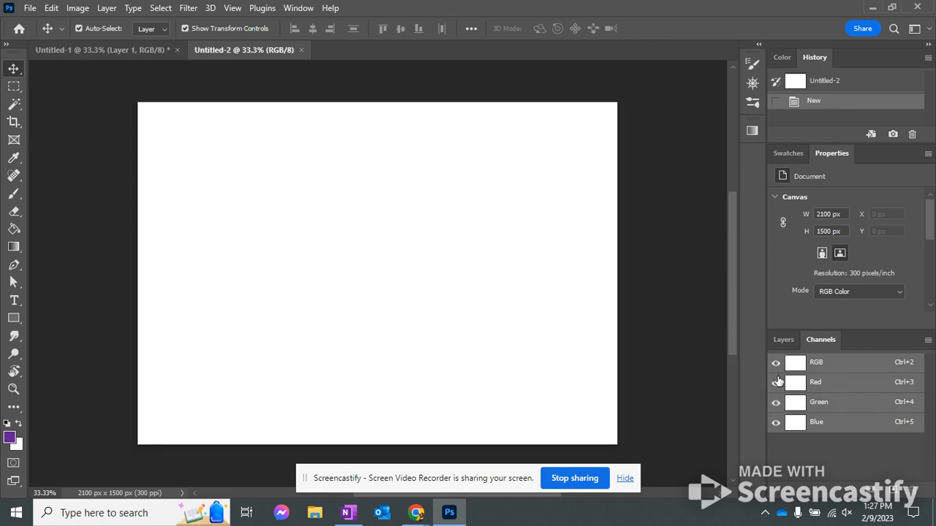
{"action": "left_click", "coordinate": [776, 382]}
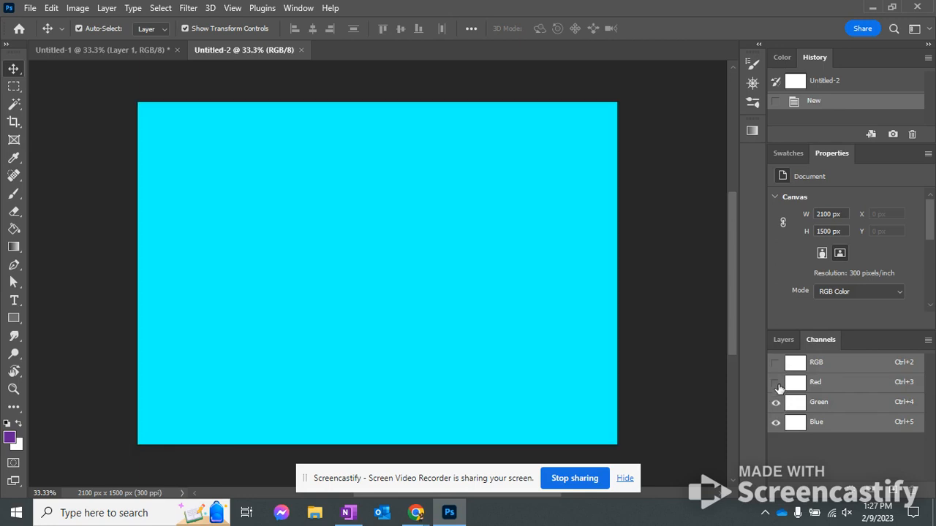
{"action": "left_click", "coordinate": [776, 403]}
{"action": "left_click", "coordinate": [777, 364]}
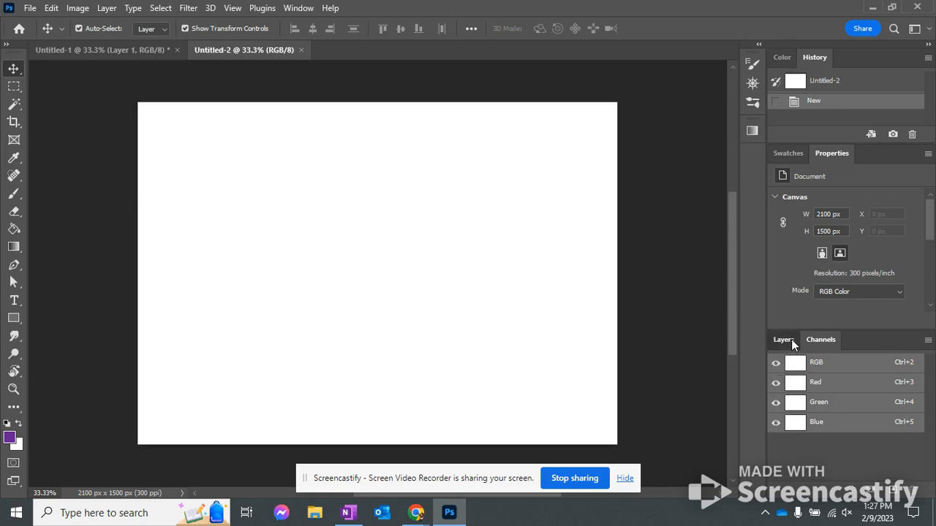
{"action": "left_click", "coordinate": [784, 339]}
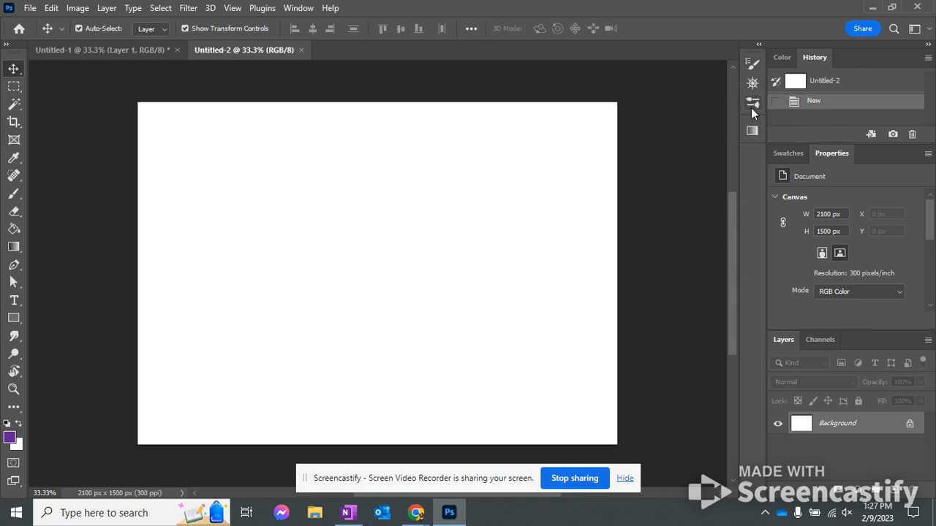
Close the Gradients panel and enlarge the Layers panel slightly
{"action": "left_click", "coordinate": [752, 131]}
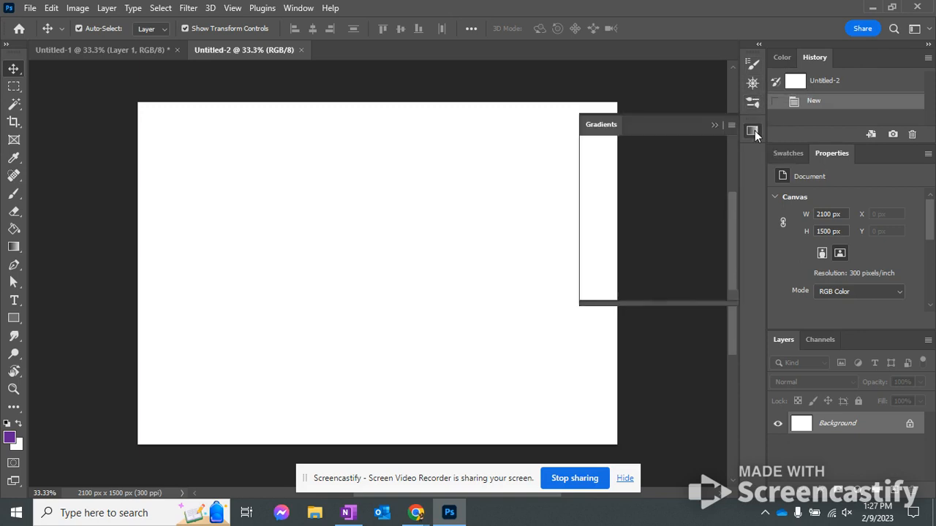
{"action": "right_click", "coordinate": [752, 131]}
{"action": "left_click", "coordinate": [768, 139]}
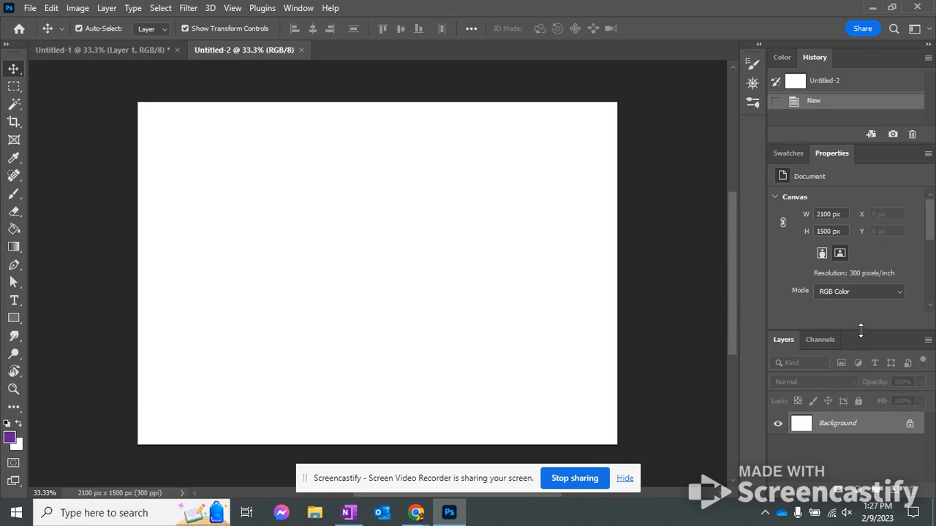
{"action": "left_click_drag", "start_coordinate": [860, 330], "coordinate": [861, 315]}
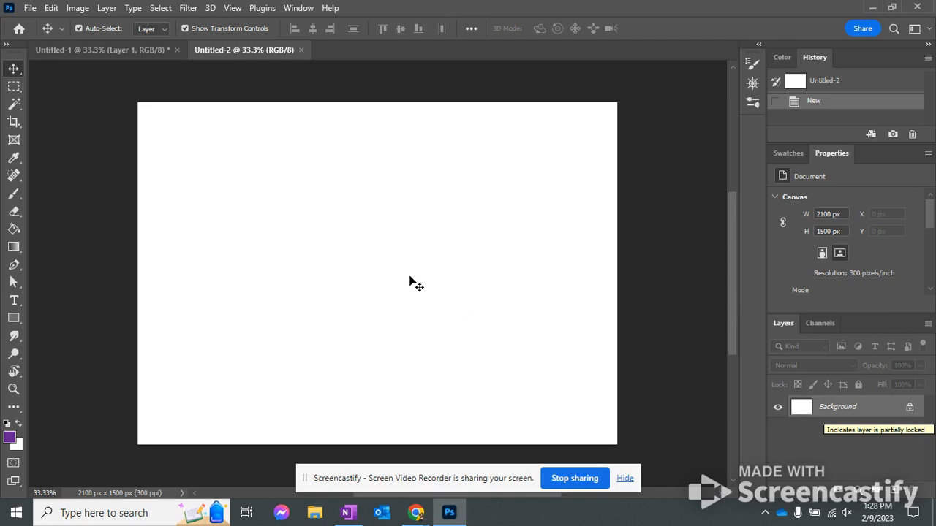
Try to move the locked Background layer, cancel the conversion prompt, and unlock the layer in the layer list
{"action": "left_click_drag", "start_coordinate": [403, 278], "coordinate": [424, 322]}
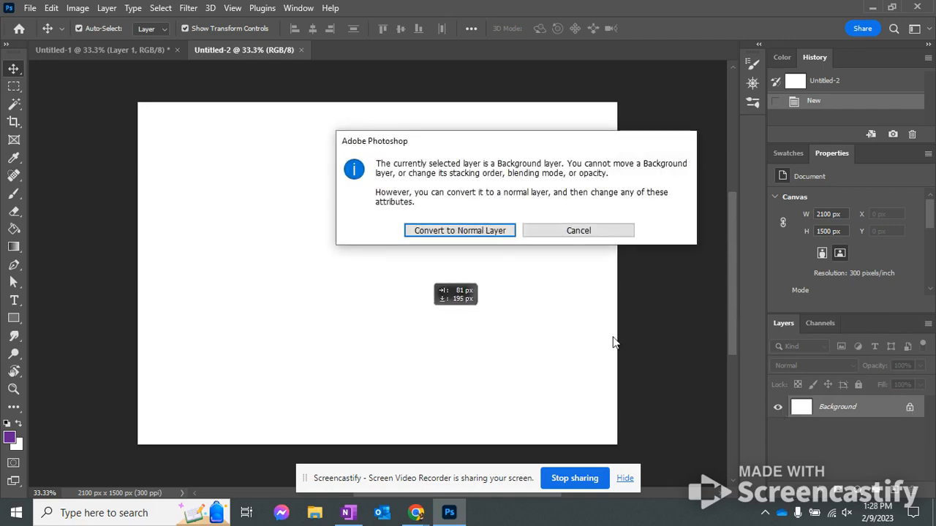
{"action": "left_click", "coordinate": [578, 230]}
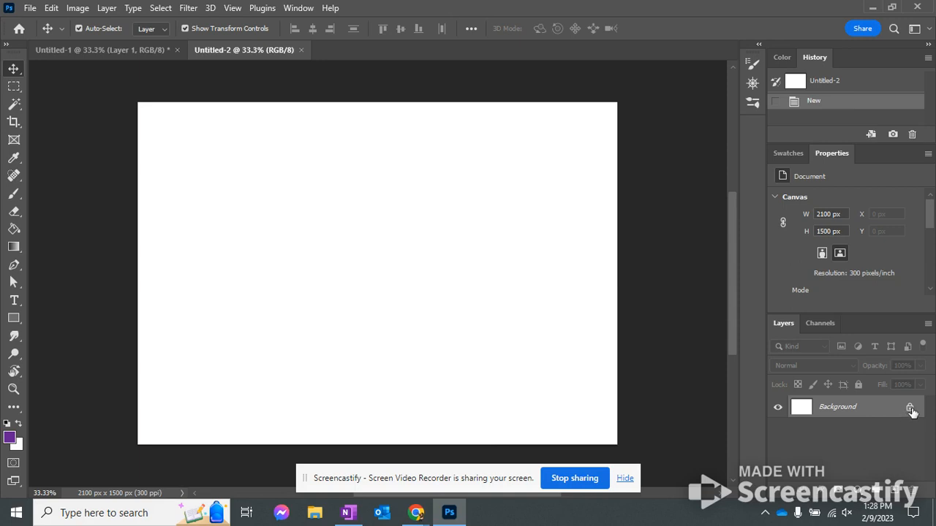
{"action": "left_click", "coordinate": [911, 408]}
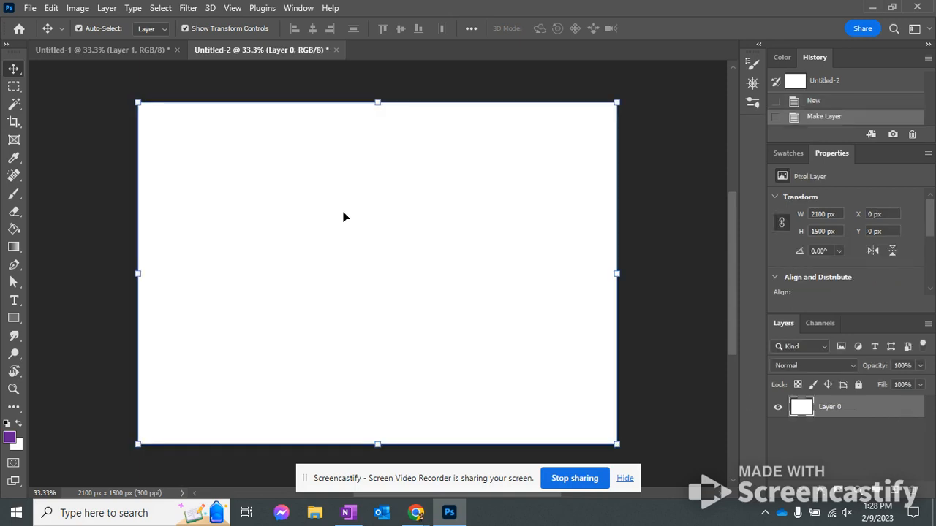
Move the white layer to about X 1095 px, Y 447 px, undo the move and deselect the layer
{"action": "left_click_drag", "start_coordinate": [252, 229], "coordinate": [502, 339]}
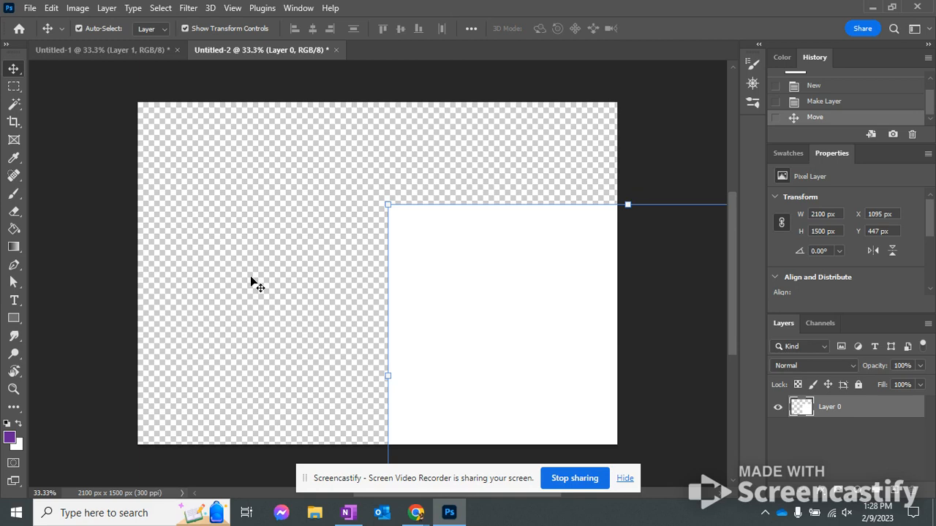
{"action": "left_click_drag", "start_coordinate": [492, 292], "coordinate": [412, 286]}
{"action": "key", "text": "ctrl+z"}
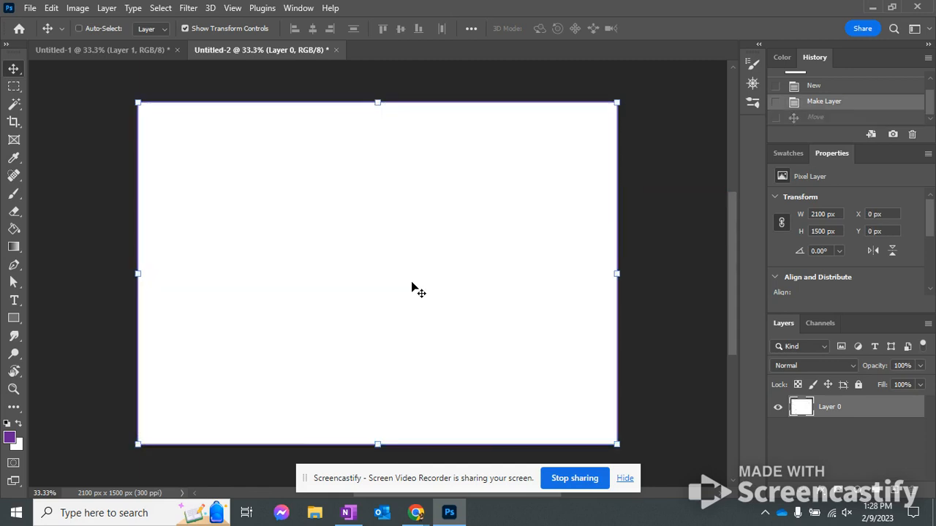
{"action": "left_click", "coordinate": [660, 218]}
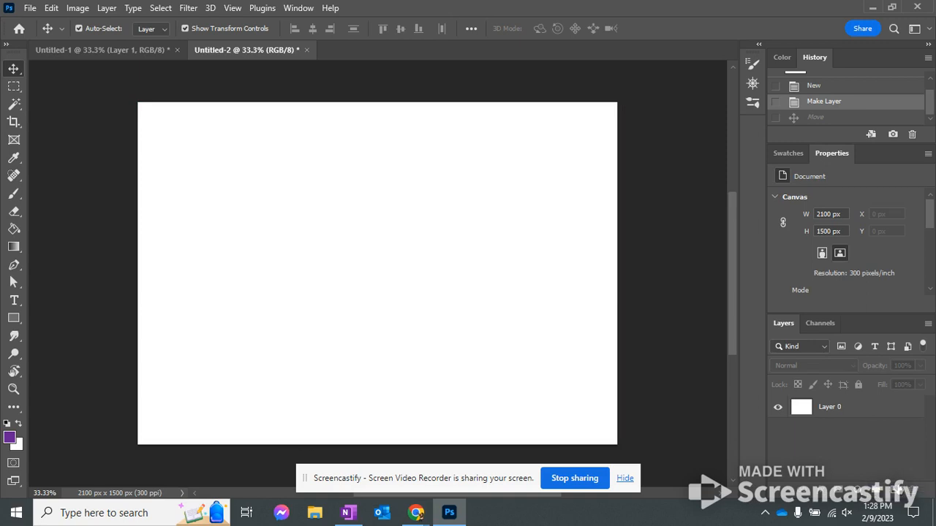
Add a new empty layer above Layer 0
{"action": "left_click", "coordinate": [898, 489]}
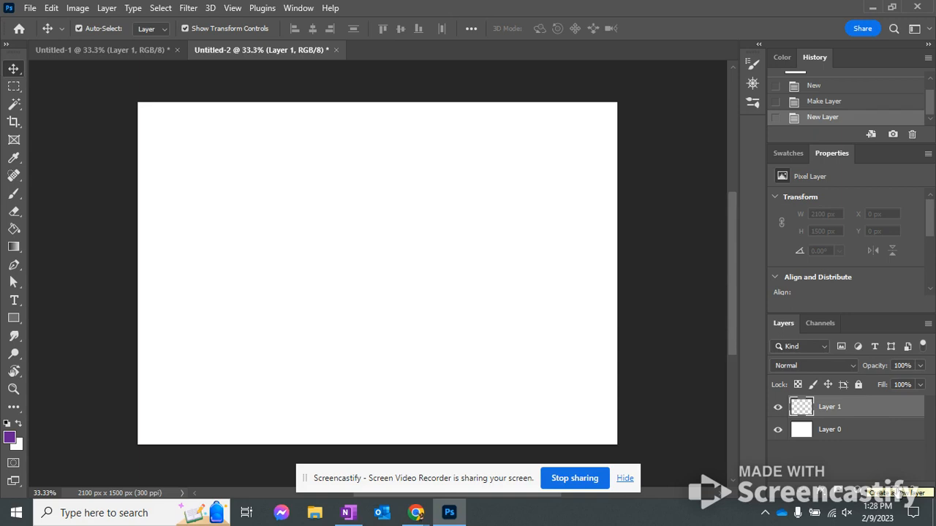
Delete Layer 0 and confirm its removal, keeping only the empty Layer 1
{"action": "left_click", "coordinate": [808, 437]}
{"action": "left_click", "coordinate": [911, 493]}
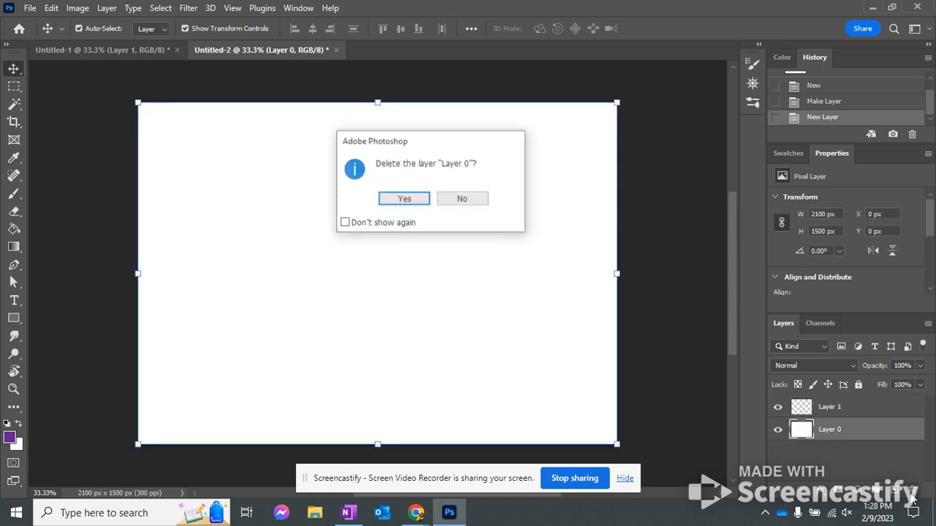
{"action": "left_click", "coordinate": [406, 199]}
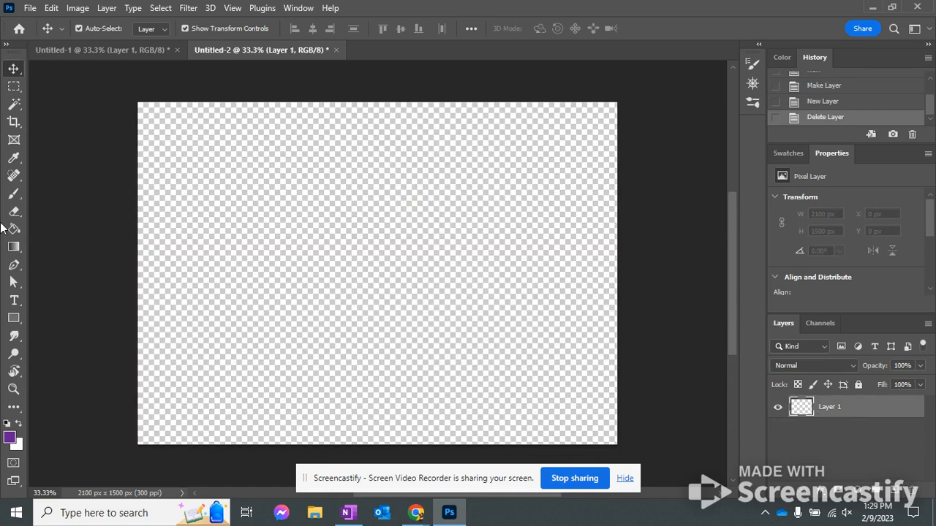
Set the foreground color to white and fill the empty Layer 1 with the Paint Bucket tool
{"action": "left_click", "coordinate": [13, 229]}
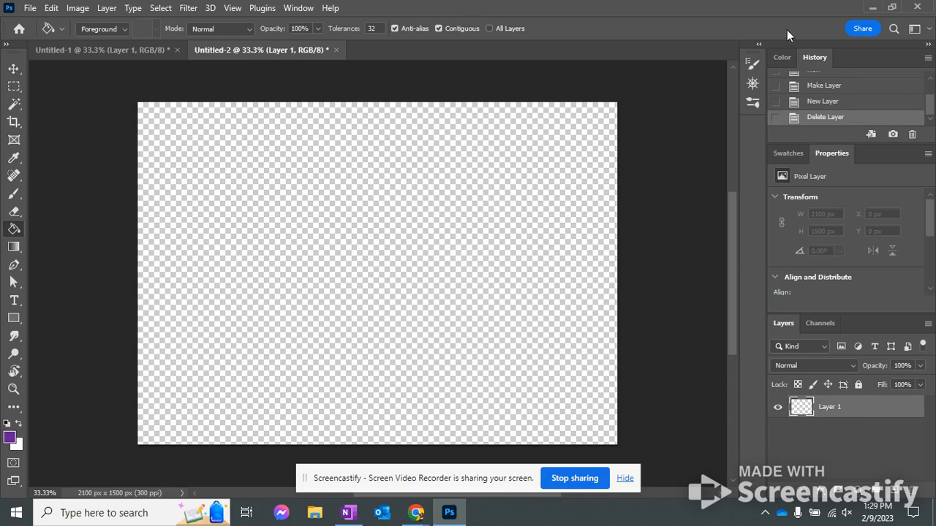
{"action": "left_click", "coordinate": [782, 58]}
{"action": "left_click_drag", "start_coordinate": [817, 105], "coordinate": [786, 52]}
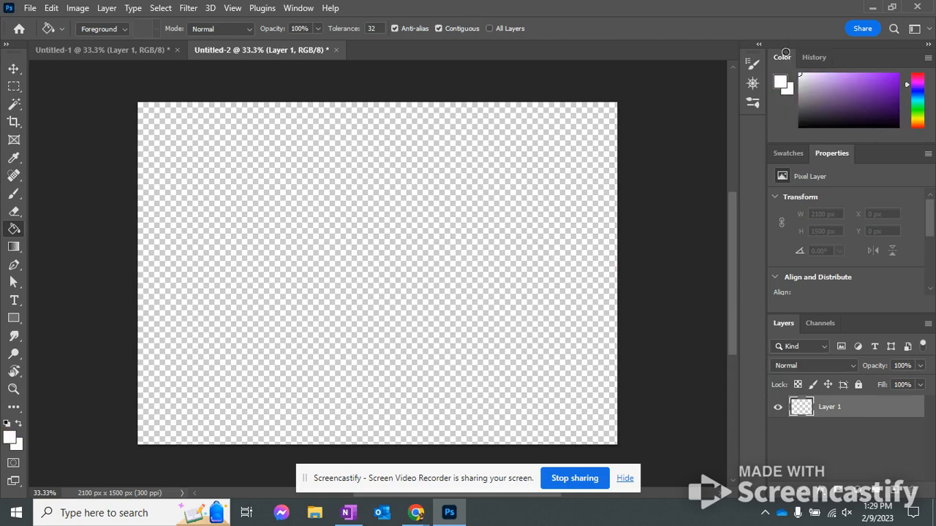
{"action": "left_click", "coordinate": [445, 199]}
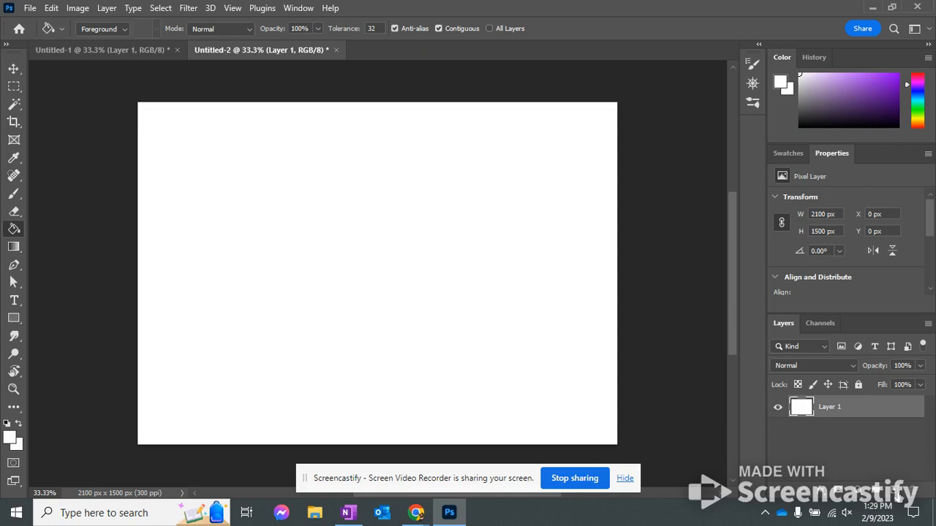
Add an empty layer above Layer 1, delete it, and add another empty layer in its place
{"action": "left_click", "coordinate": [895, 490]}
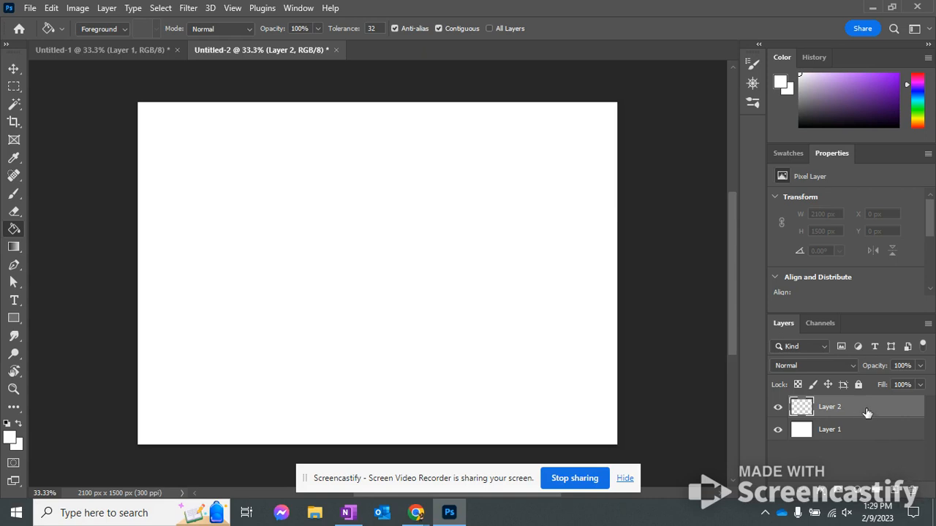
{"action": "left_click_drag", "start_coordinate": [867, 413], "coordinate": [917, 490]}
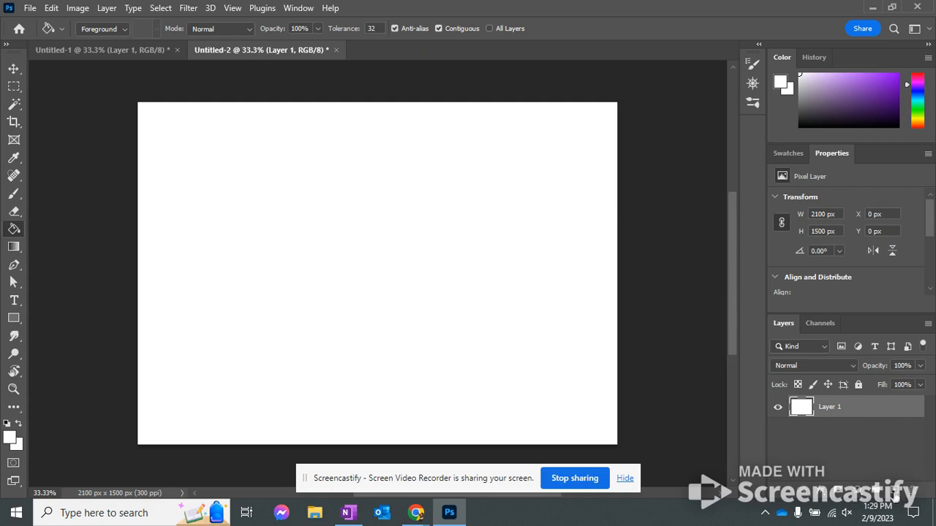
{"action": "left_click", "coordinate": [894, 490]}
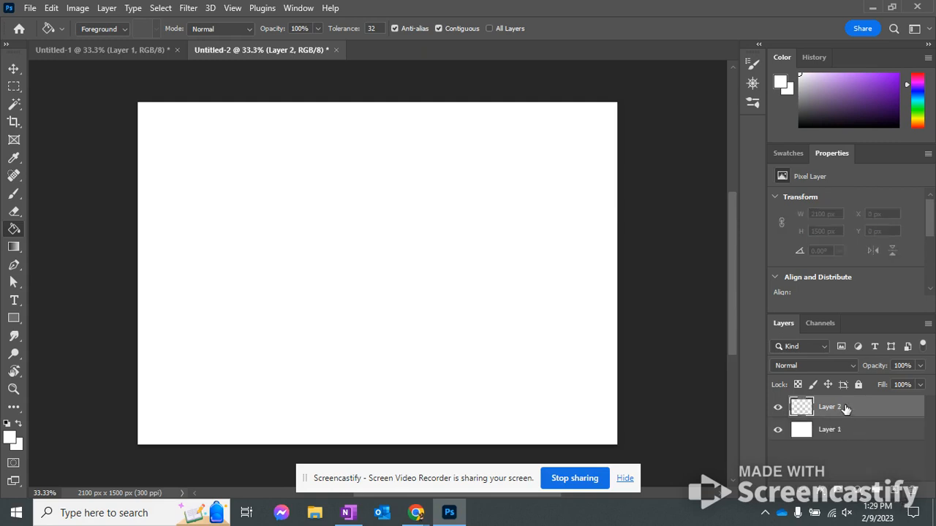
Duplicate Layer 2 and delete the copy
{"action": "left_click_drag", "start_coordinate": [846, 409], "coordinate": [893, 490]}
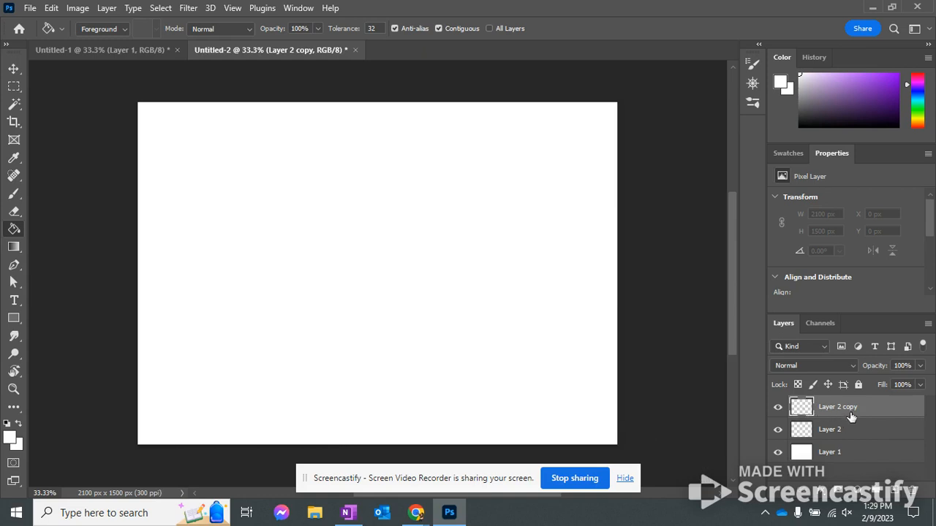
{"action": "left_click_drag", "start_coordinate": [850, 415], "coordinate": [912, 491]}
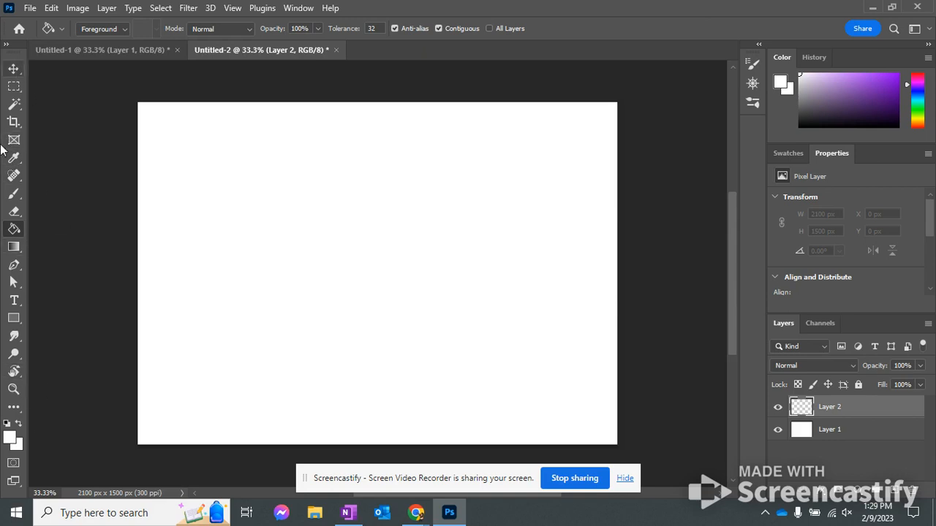
Show the Pen tool variants, then select the Brush tool and show its variants
{"action": "left_click", "coordinate": [15, 266]}
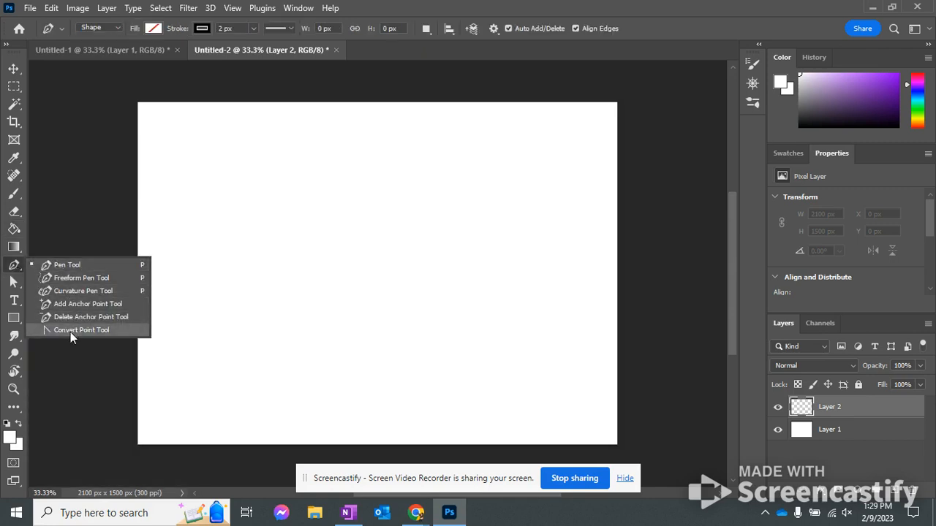
{"action": "left_click", "coordinate": [14, 266]}
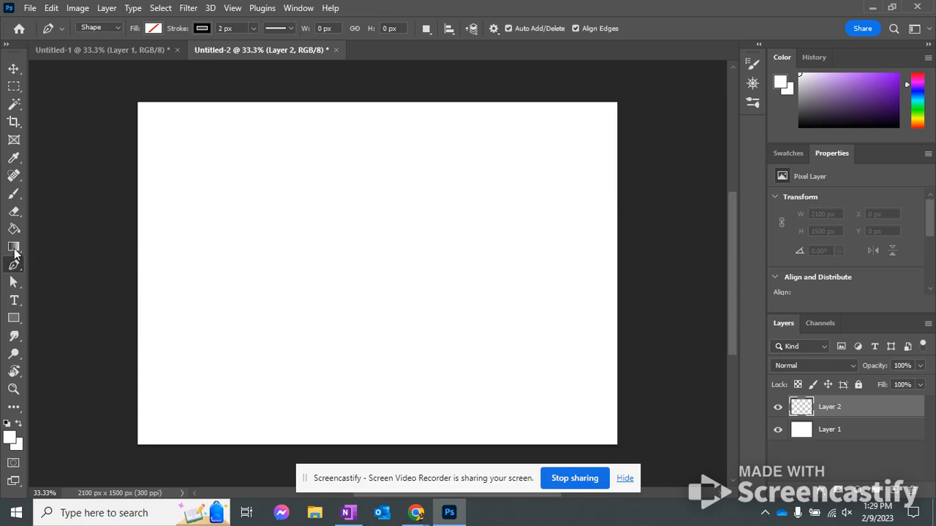
{"action": "left_click", "coordinate": [13, 193]}
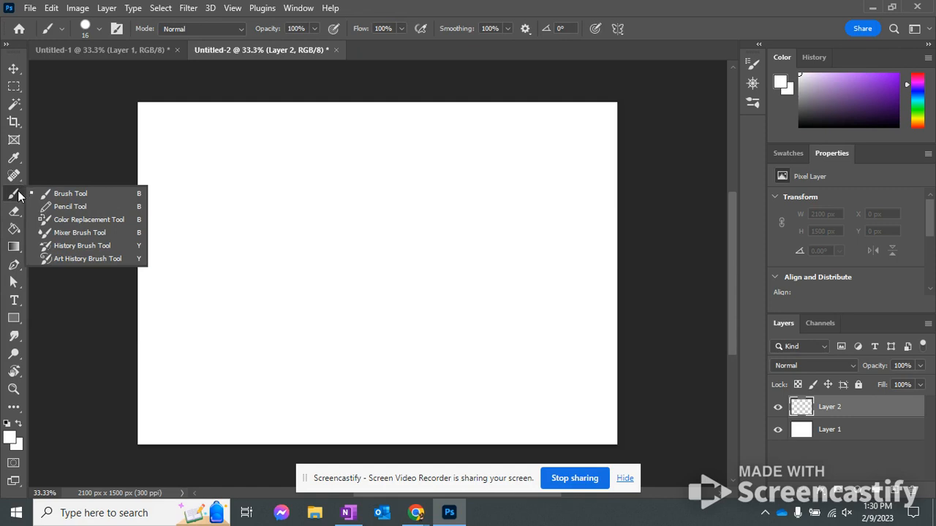
{"action": "left_click", "coordinate": [18, 195]}
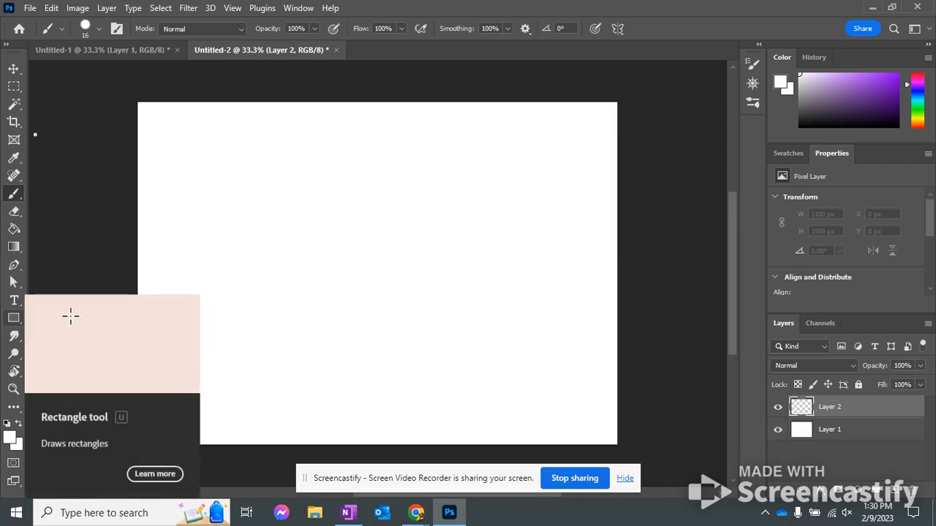
Open the Customize Toolbar settings and review the tool groups down to the Brush Tool group
{"action": "left_click", "coordinate": [77, 8]}
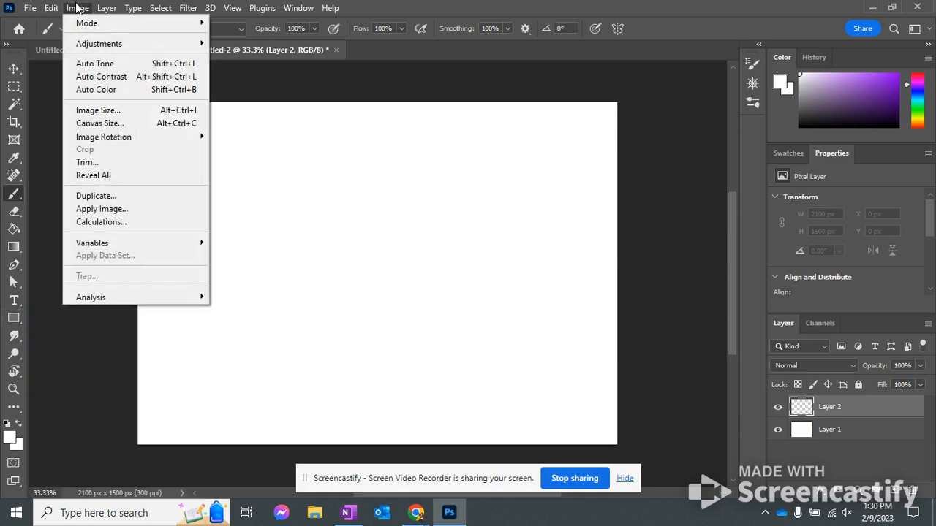
{"action": "mouse_move", "coordinate": [55, 8]}
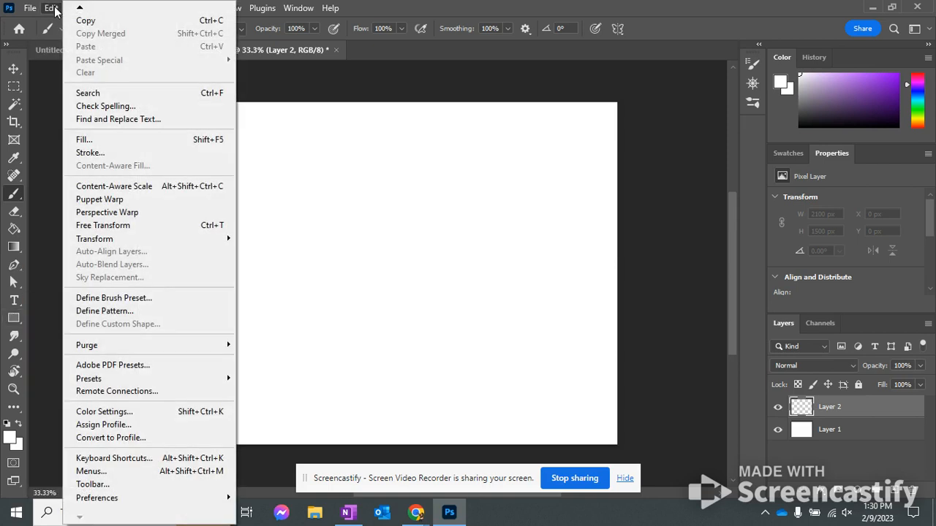
{"action": "left_click", "coordinate": [86, 485]}
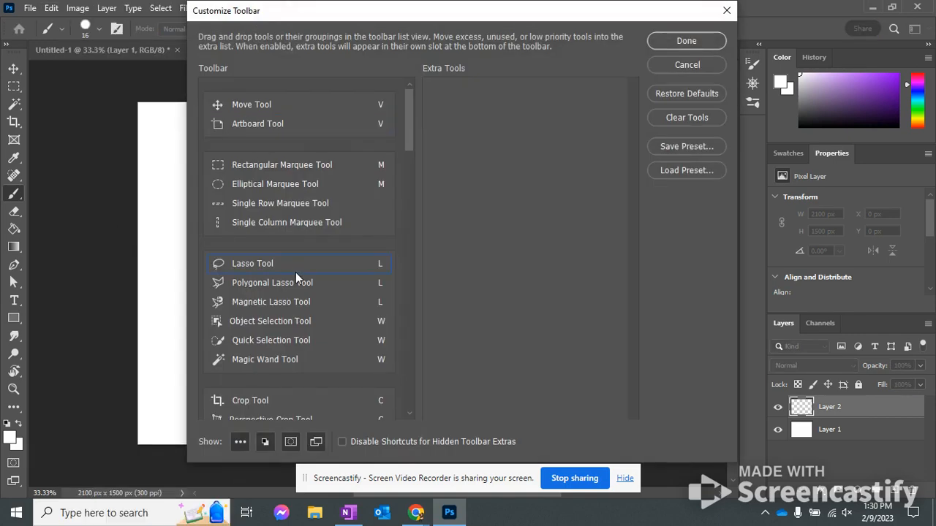
{"action": "scroll", "coordinate": [286, 294], "scroll_direction": "down", "scroll_amount": 3}
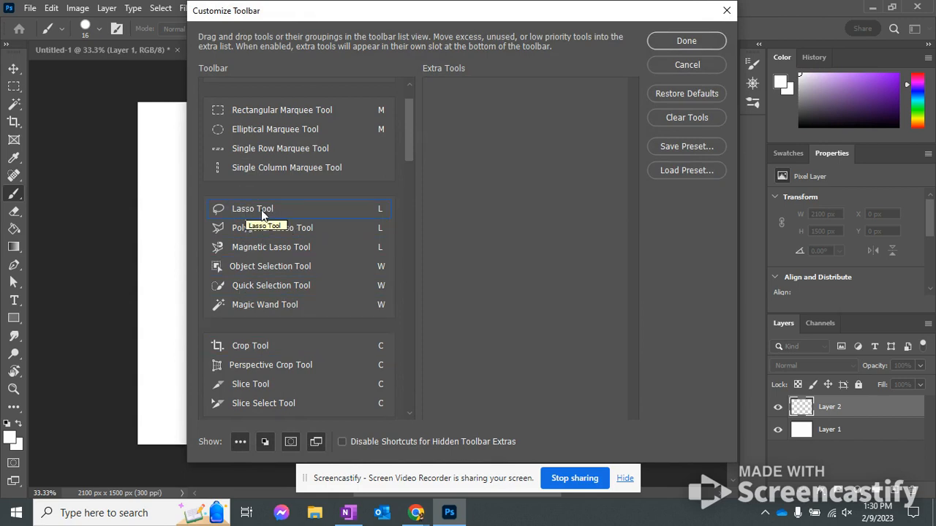
{"action": "scroll", "coordinate": [258, 319], "scroll_direction": "down", "scroll_amount": 6}
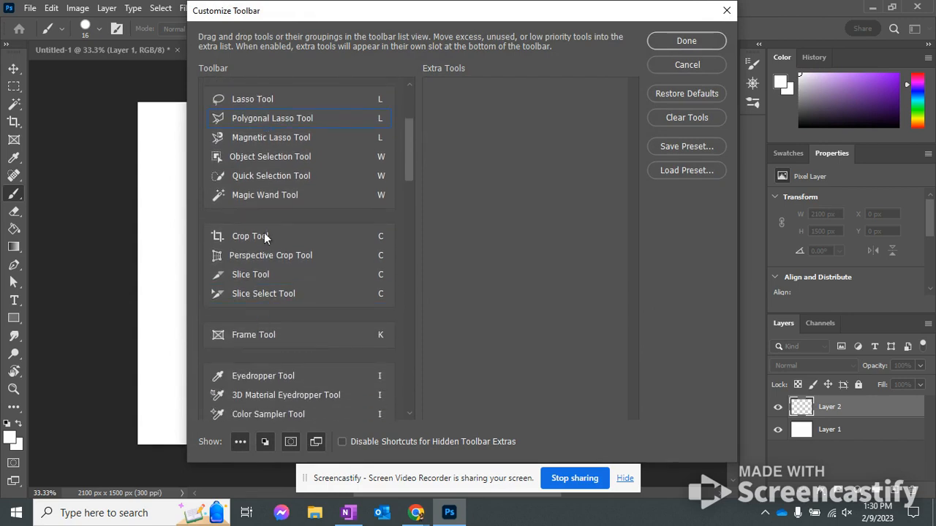
{"action": "scroll", "coordinate": [269, 311], "scroll_direction": "down", "scroll_amount": 18}
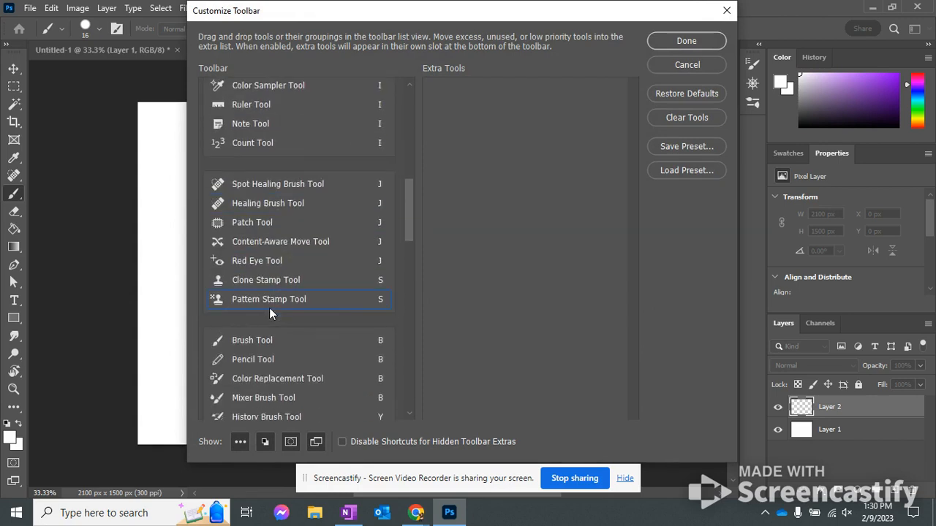
{"action": "scroll", "coordinate": [269, 308], "scroll_direction": "down", "scroll_amount": 7}
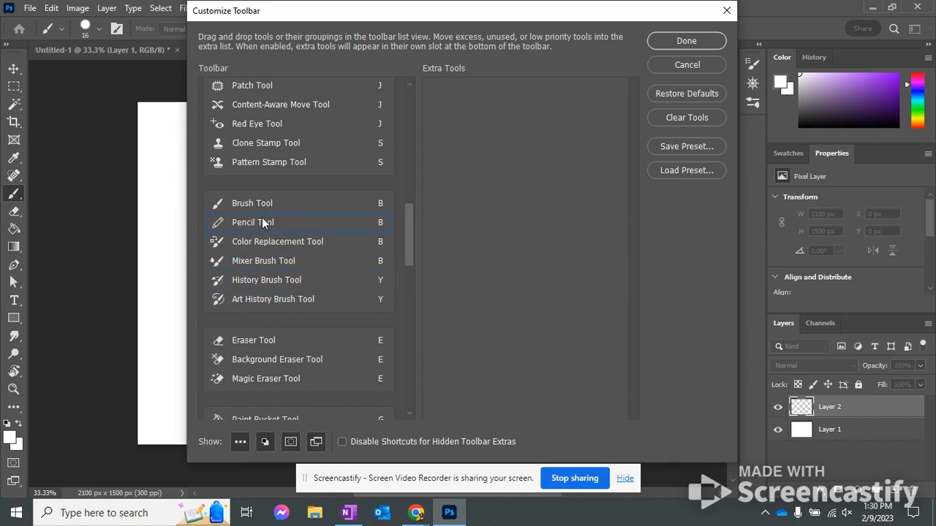
Move the Pencil Tool into its own toolbar group and return it to the Brush Tool group
{"action": "mouse_move", "coordinate": [263, 223]}
{"action": "left_mouse_down"}
{"action": "mouse_move", "coordinate": [295, 209]}
{"action": "mouse_move", "coordinate": [278, 182]}
{"action": "left_mouse_up"}
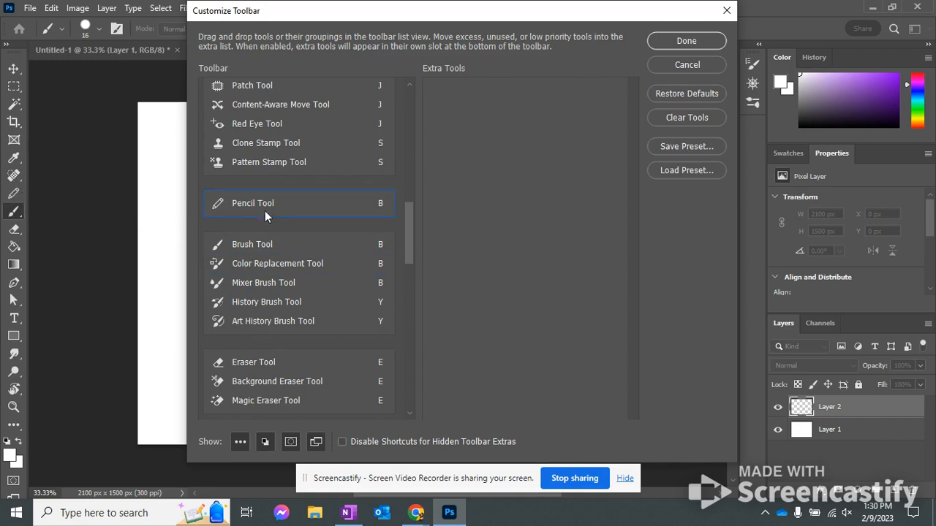
{"action": "left_click_drag", "start_coordinate": [261, 201], "coordinate": [266, 252]}
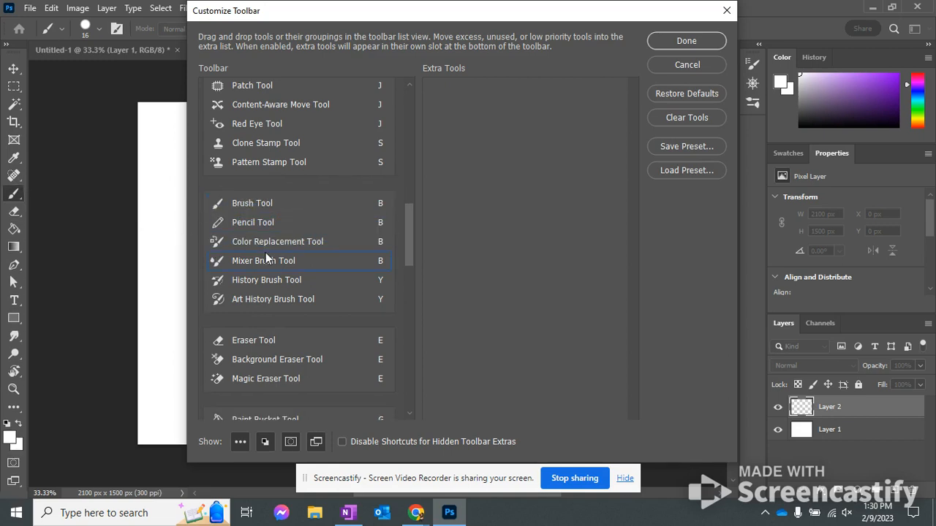
Merge the Paint Bucket Tool into the Gradient Tool group, separate it, and merge it back as the group's first tool
{"action": "scroll", "coordinate": [324, 293], "scroll_direction": "down", "scroll_amount": 3}
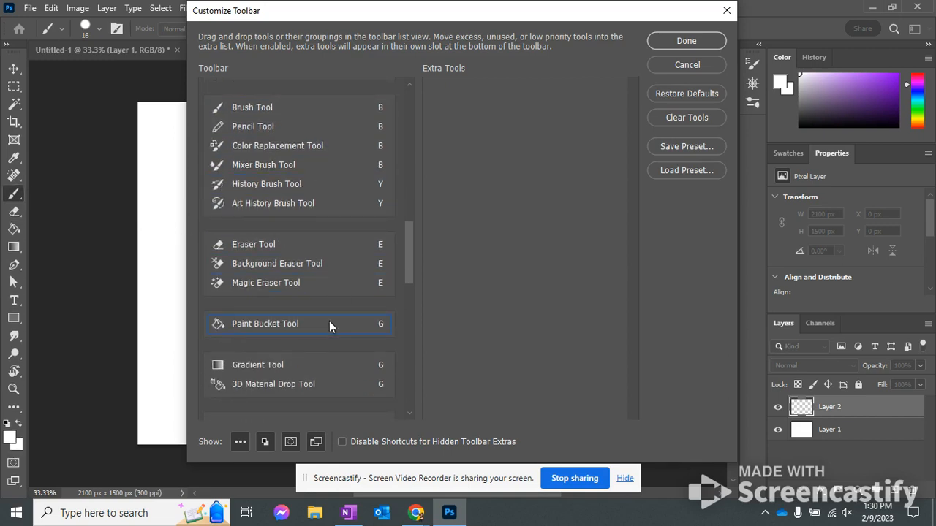
{"action": "scroll", "coordinate": [329, 326], "scroll_direction": "down", "scroll_amount": 4}
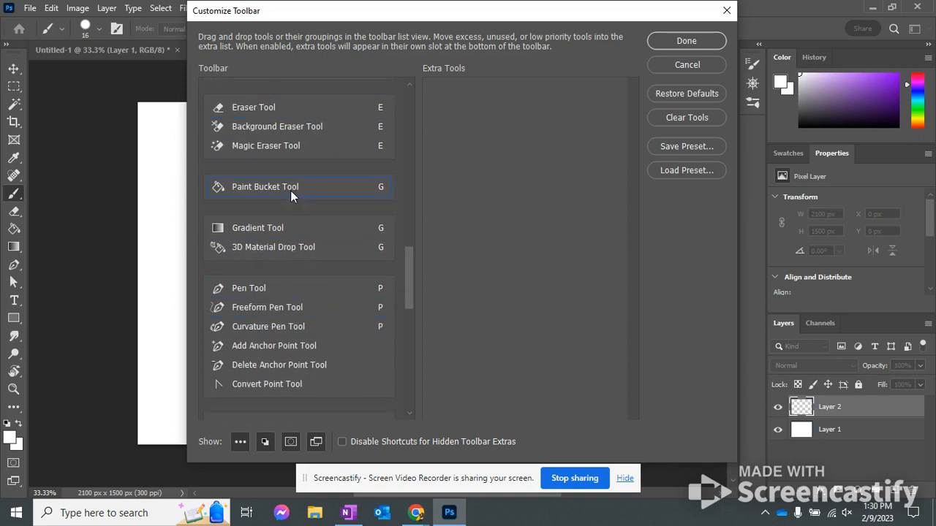
{"action": "left_click_drag", "start_coordinate": [290, 190], "coordinate": [304, 239]}
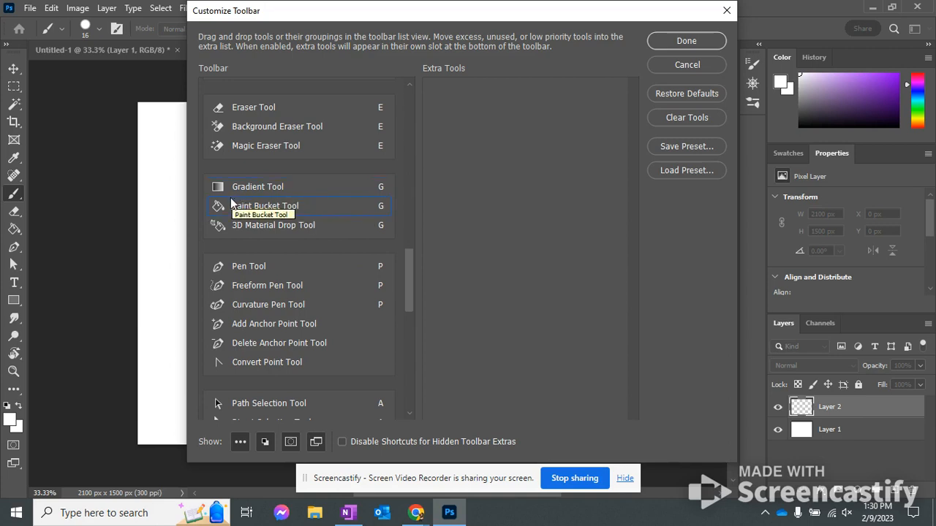
{"action": "left_click_drag", "start_coordinate": [302, 212], "coordinate": [305, 165]}
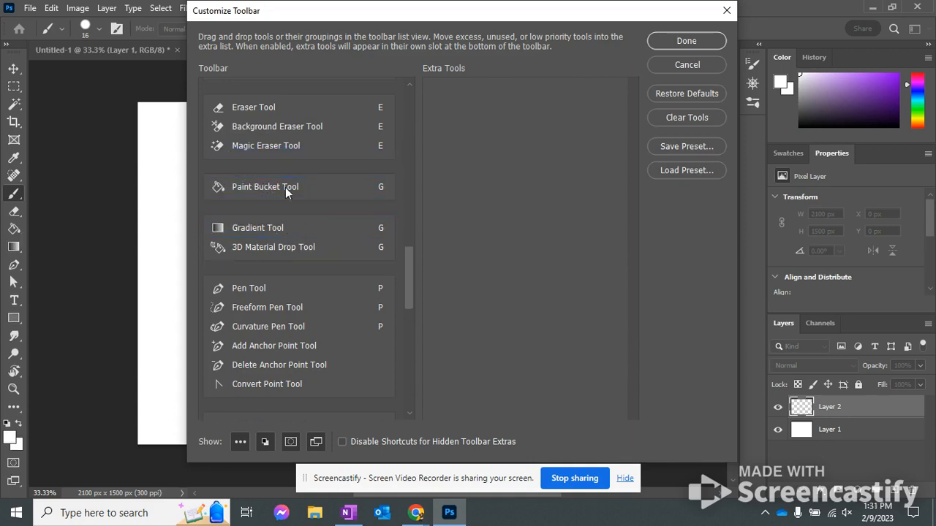
{"action": "left_click_drag", "start_coordinate": [285, 186], "coordinate": [286, 227]}
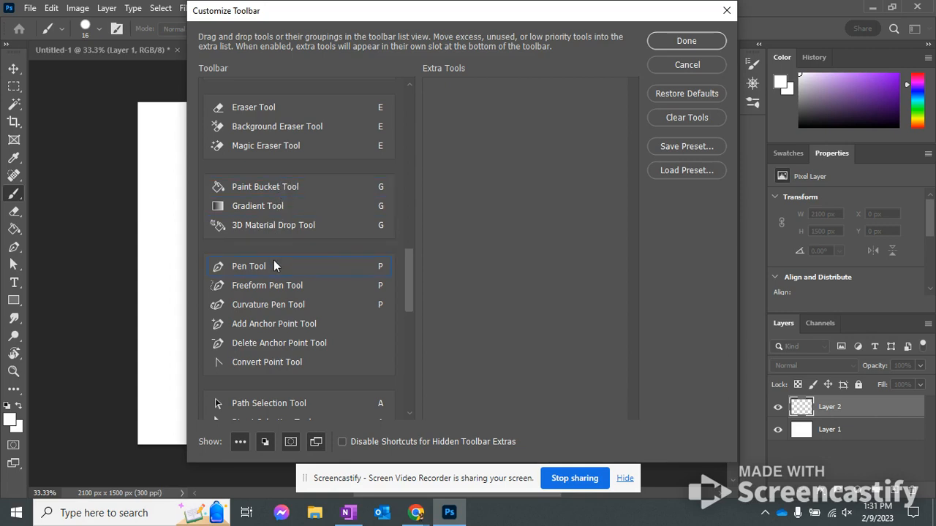
Review the remaining tool groups in the Customize Toolbar list and accept the toolbar changes
{"action": "scroll", "coordinate": [275, 264], "scroll_direction": "down", "scroll_amount": 3}
{"action": "scroll", "coordinate": [278, 343], "scroll_direction": "down", "scroll_amount": 9}
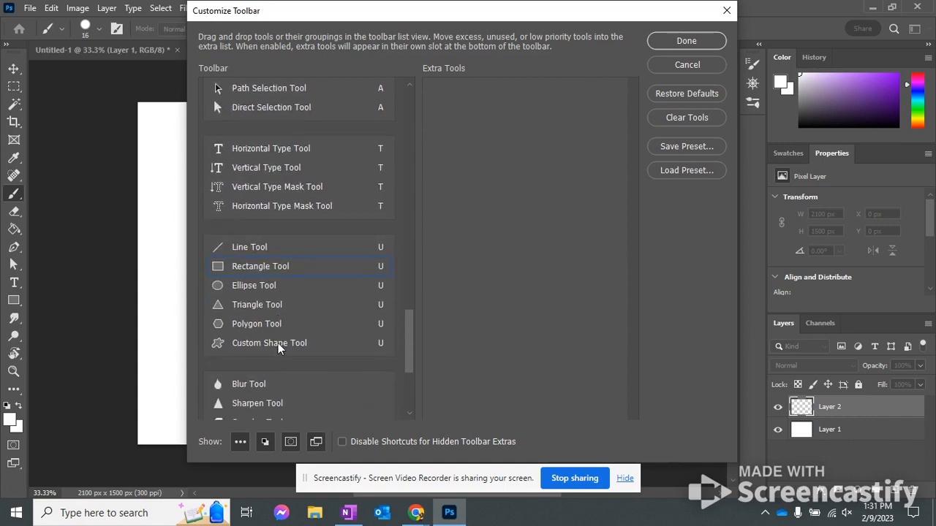
{"action": "scroll", "coordinate": [278, 343], "scroll_direction": "down", "scroll_amount": 1}
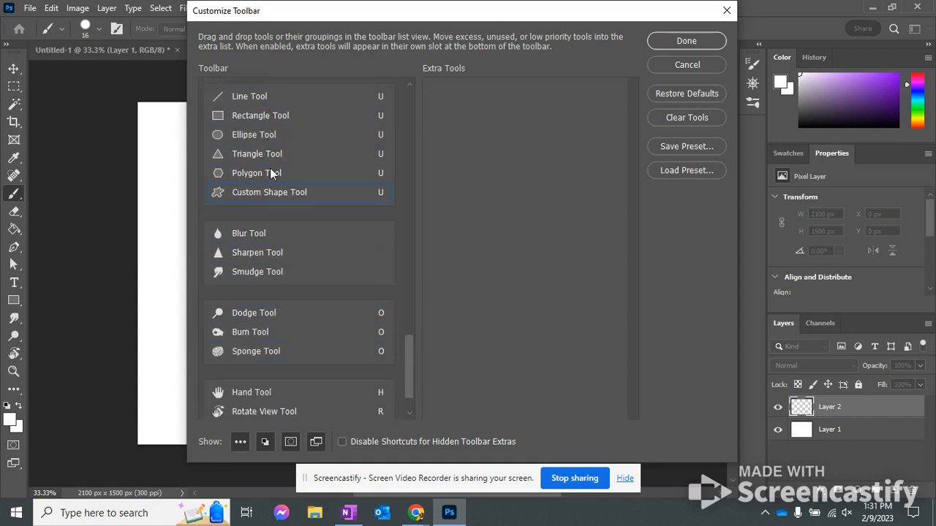
{"action": "scroll", "coordinate": [251, 271], "scroll_direction": "up", "scroll_amount": 3}
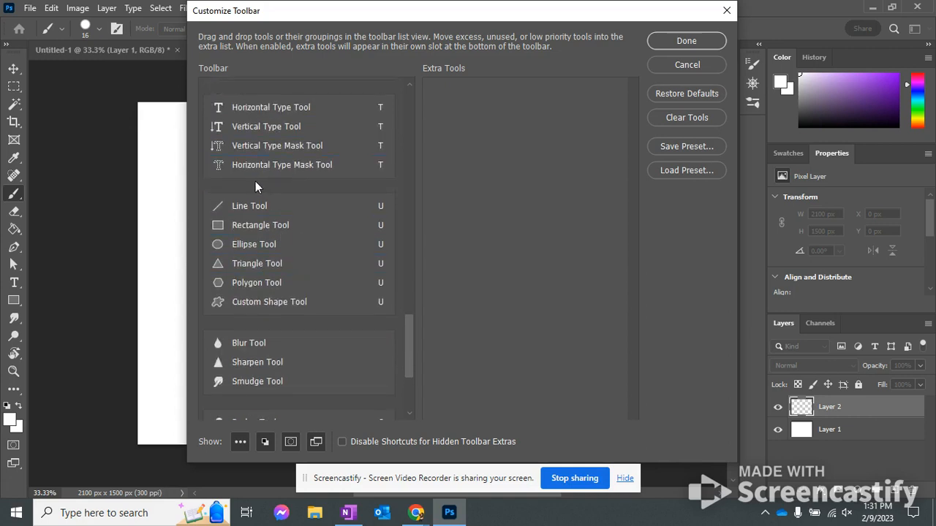
{"action": "scroll", "coordinate": [263, 266], "scroll_direction": "down", "scroll_amount": 5}
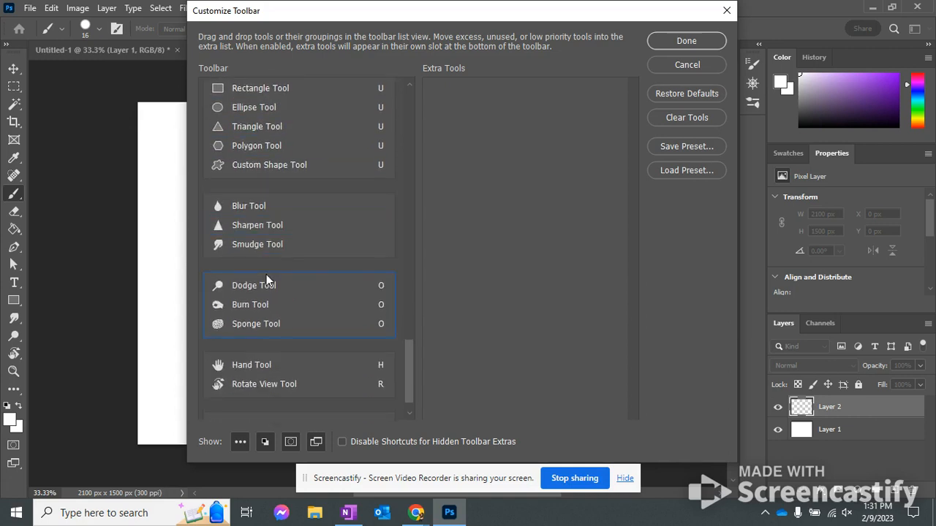
{"action": "scroll", "coordinate": [267, 280], "scroll_direction": "up", "scroll_amount": 20}
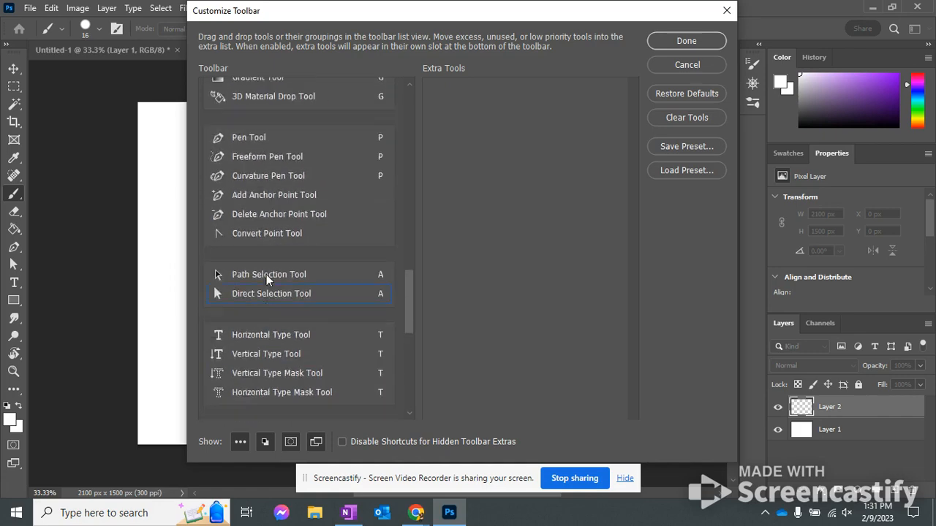
{"action": "scroll", "coordinate": [270, 266], "scroll_direction": "up", "scroll_amount": 3}
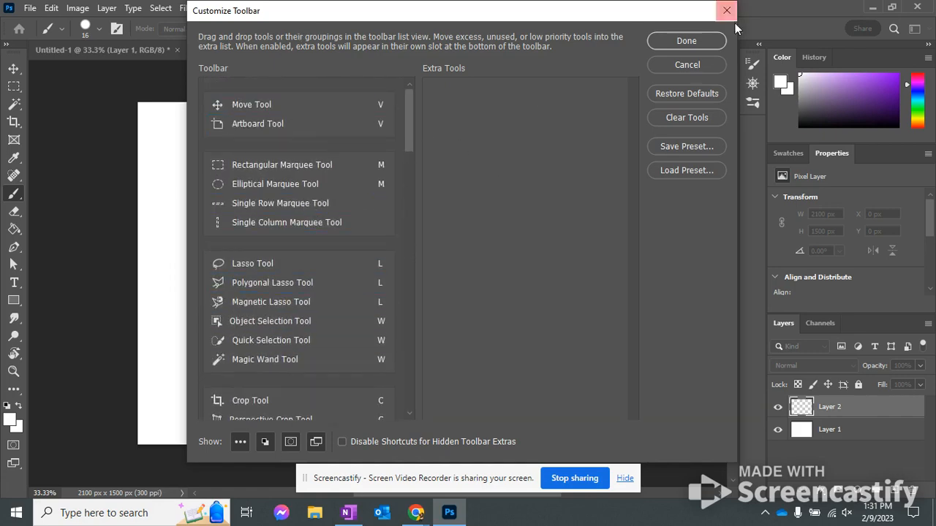
{"action": "left_click", "coordinate": [685, 41]}
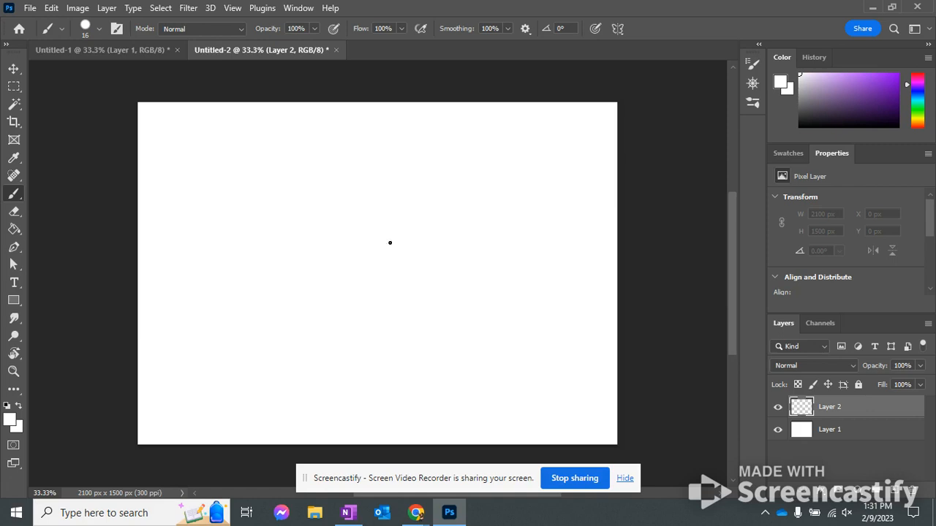
Choose the Brush Tool, set its size to 59 px, and look through the General Brushes presets
{"action": "right_click", "coordinate": [11, 199]}
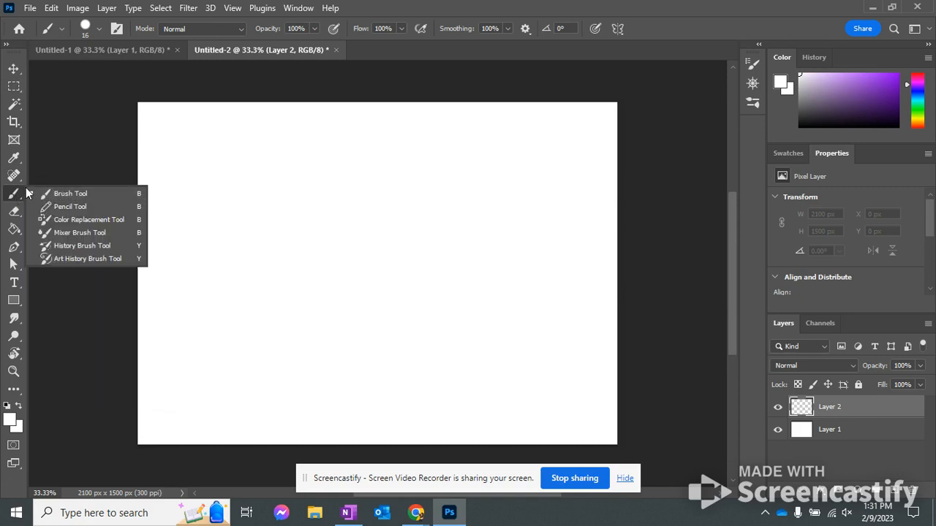
{"action": "left_click", "coordinate": [57, 195]}
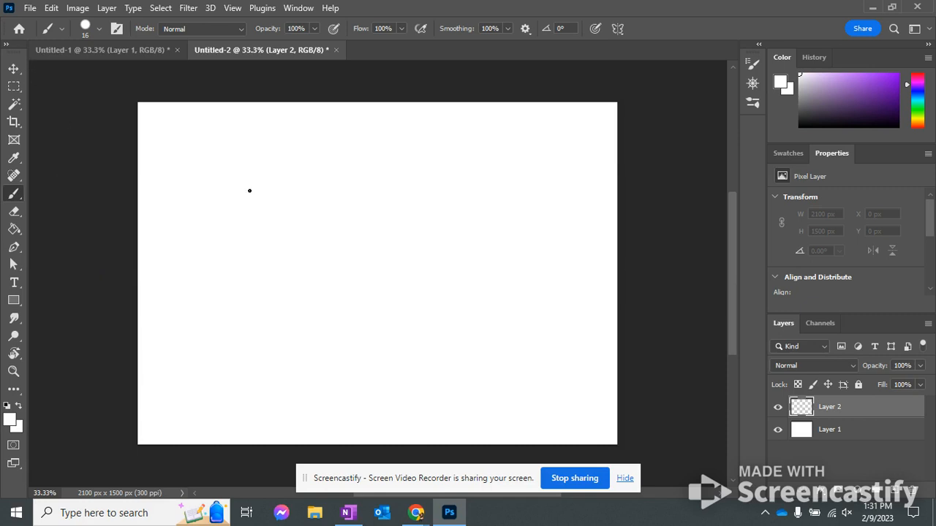
{"action": "left_click", "coordinate": [100, 28]}
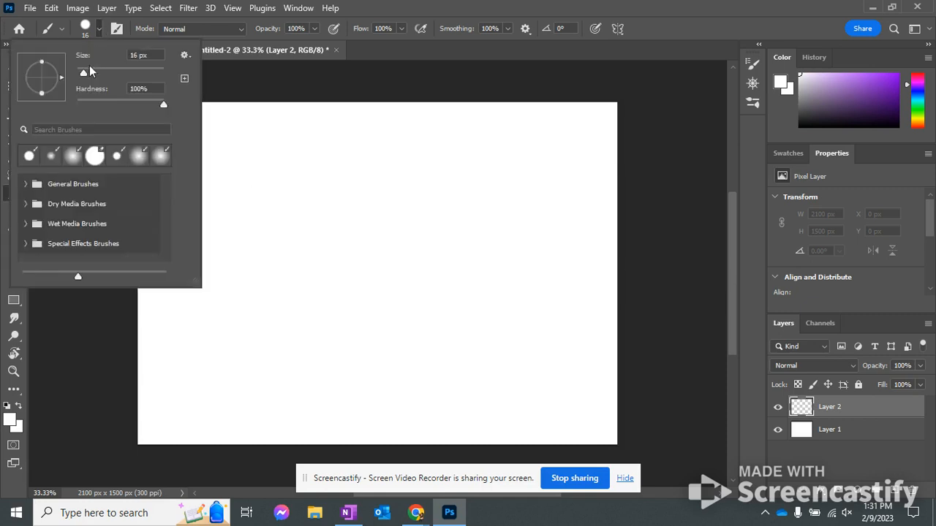
{"action": "left_click_drag", "start_coordinate": [83, 73], "coordinate": [102, 73]}
{"action": "left_click", "coordinate": [25, 185]}
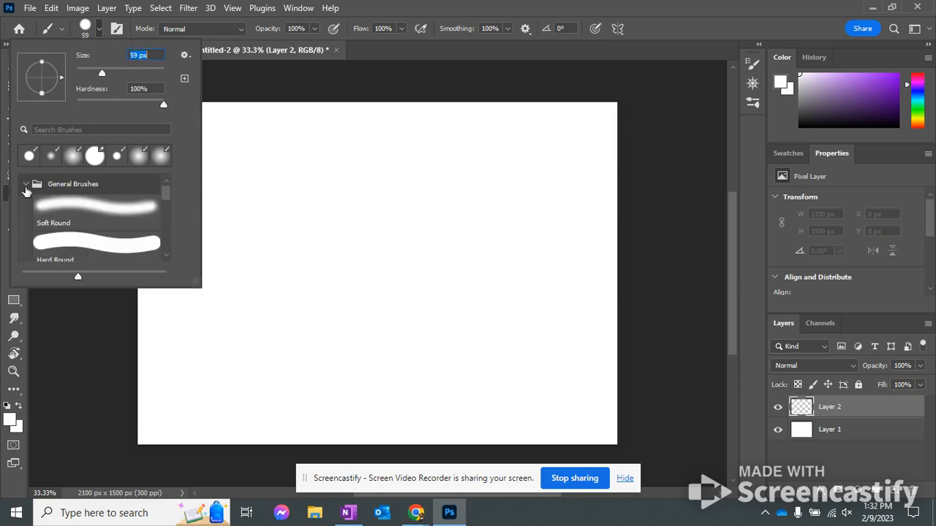
{"action": "scroll", "coordinate": [69, 262], "scroll_direction": "down", "scroll_amount": 5}
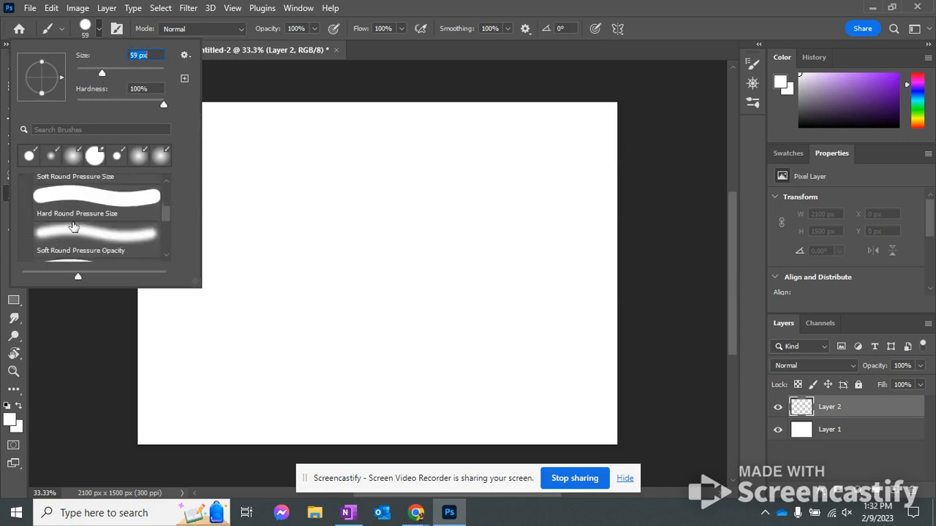
{"action": "scroll", "coordinate": [73, 227], "scroll_direction": "down", "scroll_amount": 3}
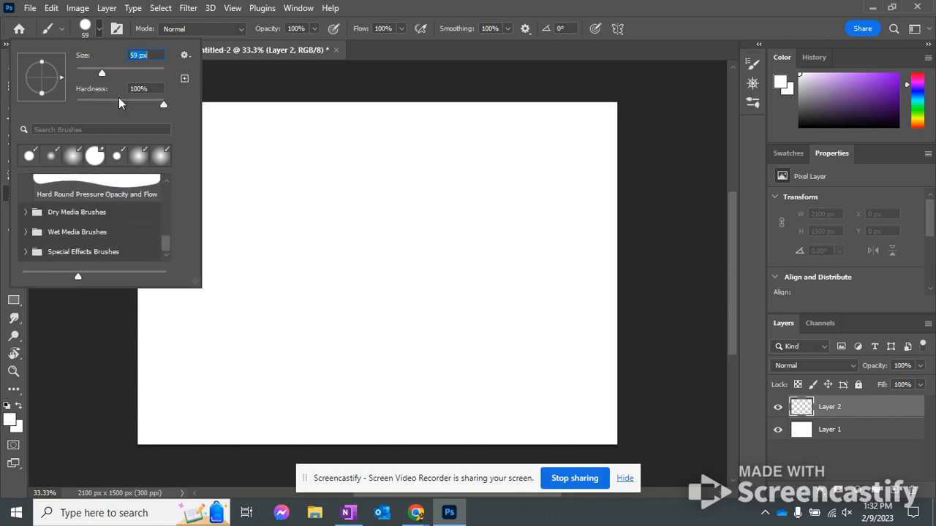
{"action": "left_click", "coordinate": [86, 28]}
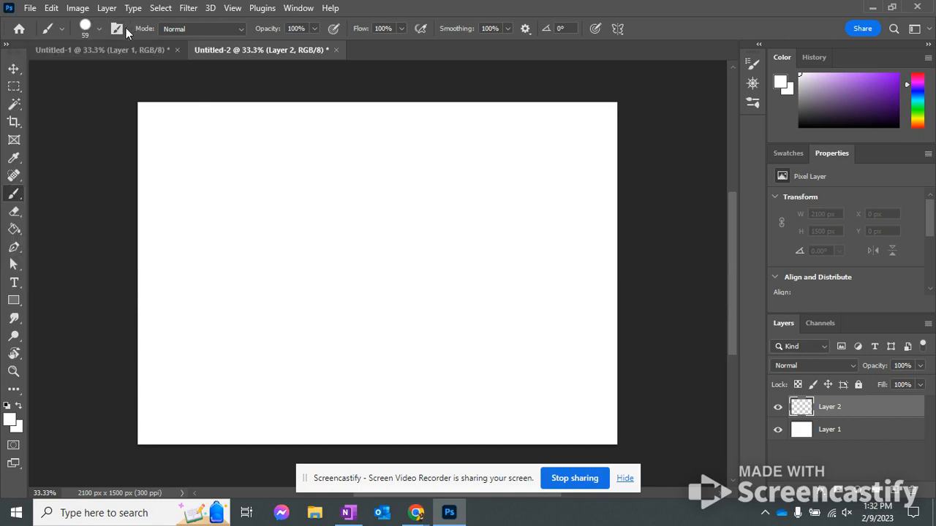
Open the Brush Settings panel, close it, and bring it back into the workspace
{"action": "left_click", "coordinate": [117, 29]}
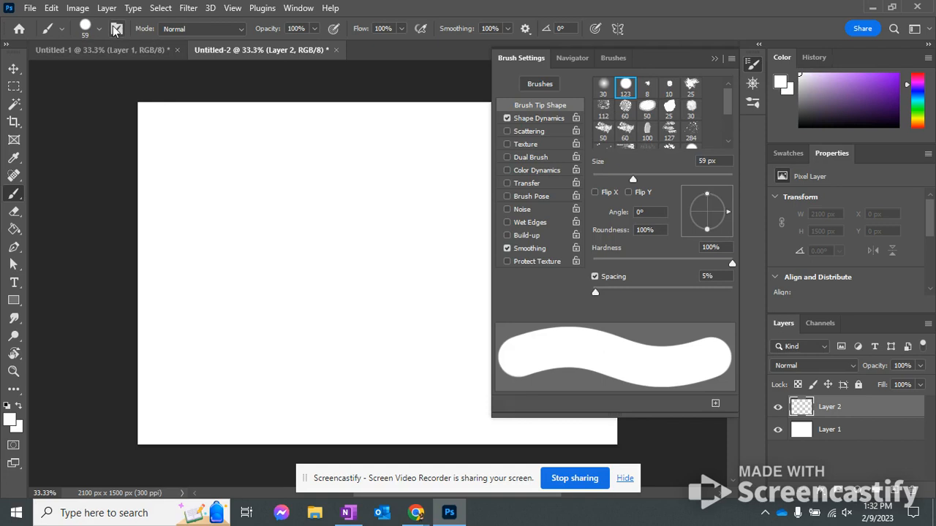
{"action": "right_click", "coordinate": [755, 67]}
{"action": "left_click", "coordinate": [770, 70]}
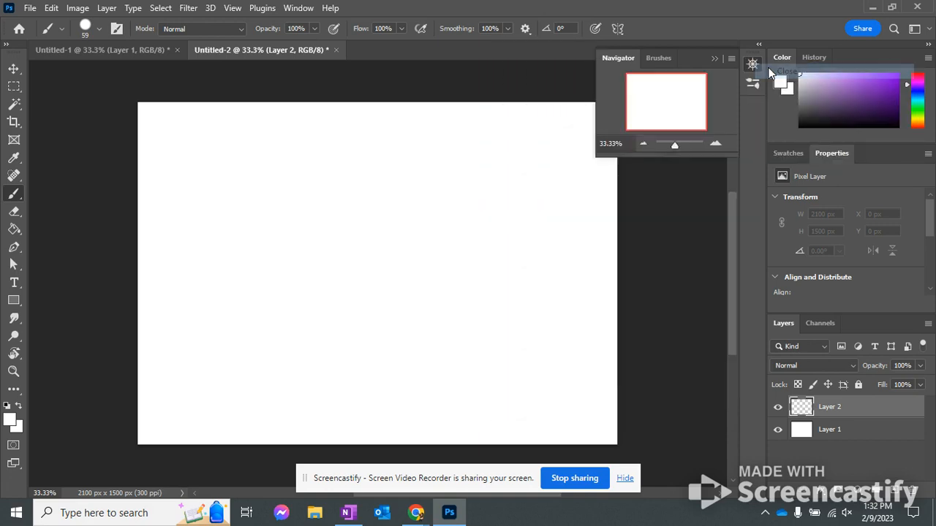
{"action": "left_click", "coordinate": [296, 8]}
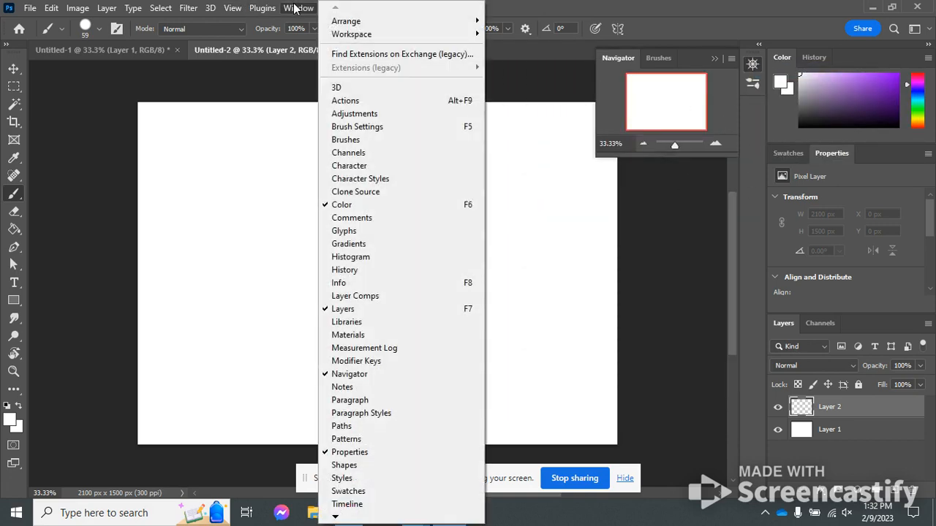
{"action": "left_click", "coordinate": [390, 128]}
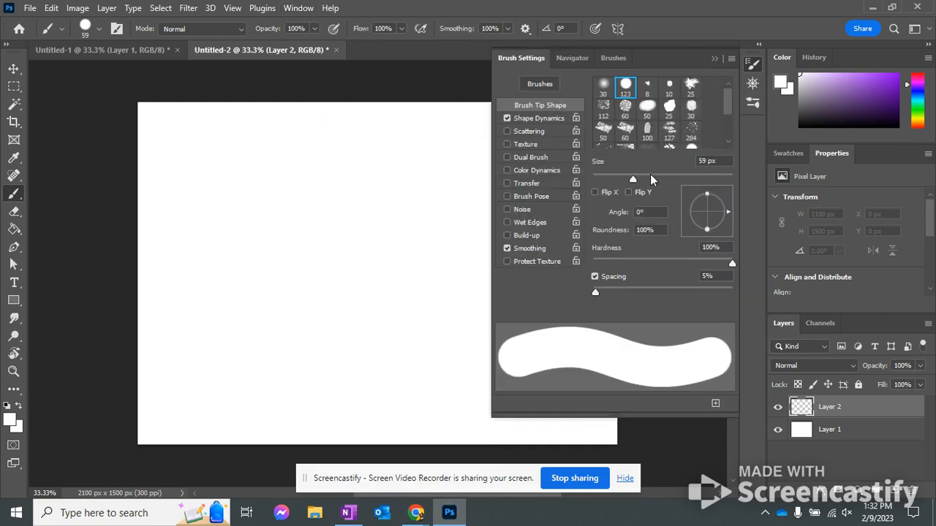
Set the brush size to 99 px and paint a white stroke and a curved purple stroke on Layer 2
{"action": "left_click_drag", "start_coordinate": [633, 180], "coordinate": [661, 179]}
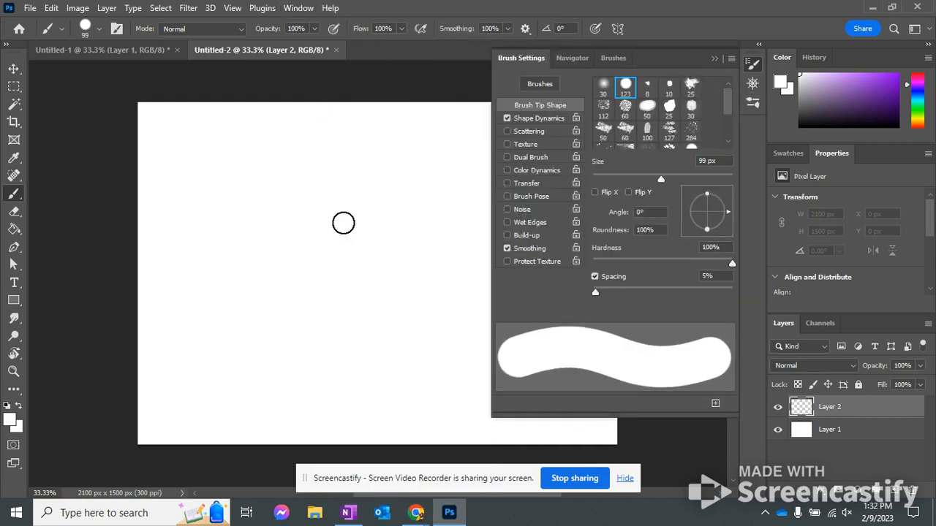
{"action": "left_click_drag", "start_coordinate": [343, 223], "coordinate": [337, 381]}
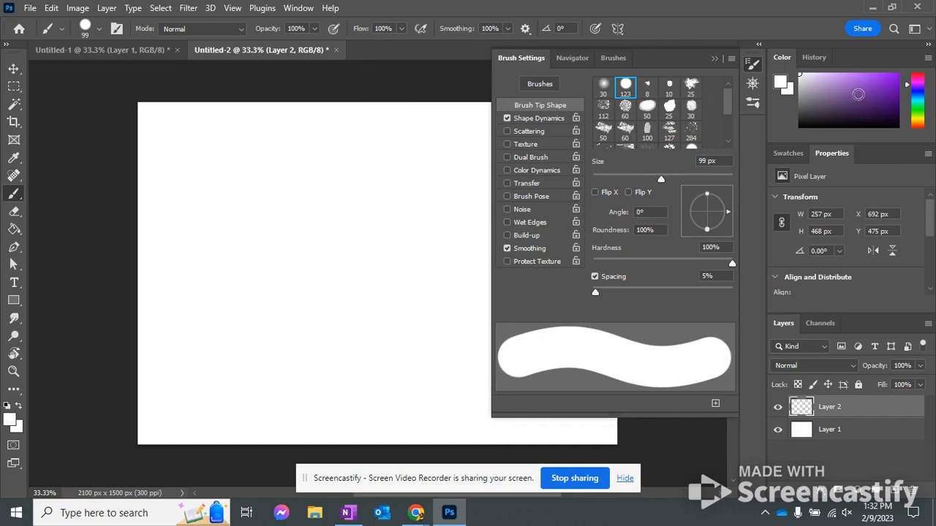
{"action": "left_click_drag", "start_coordinate": [859, 94], "coordinate": [883, 86]}
{"action": "left_click", "coordinate": [462, 176]}
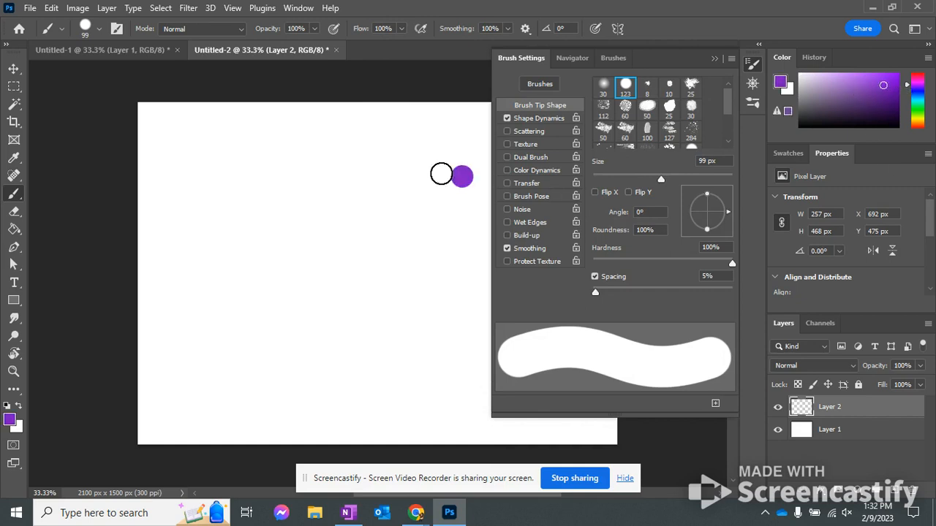
{"action": "mouse_move", "coordinate": [440, 174]}
{"action": "left_mouse_down"}
{"action": "mouse_move", "coordinate": [317, 248]}
{"action": "mouse_move", "coordinate": [282, 314]}
{"action": "left_mouse_up"}
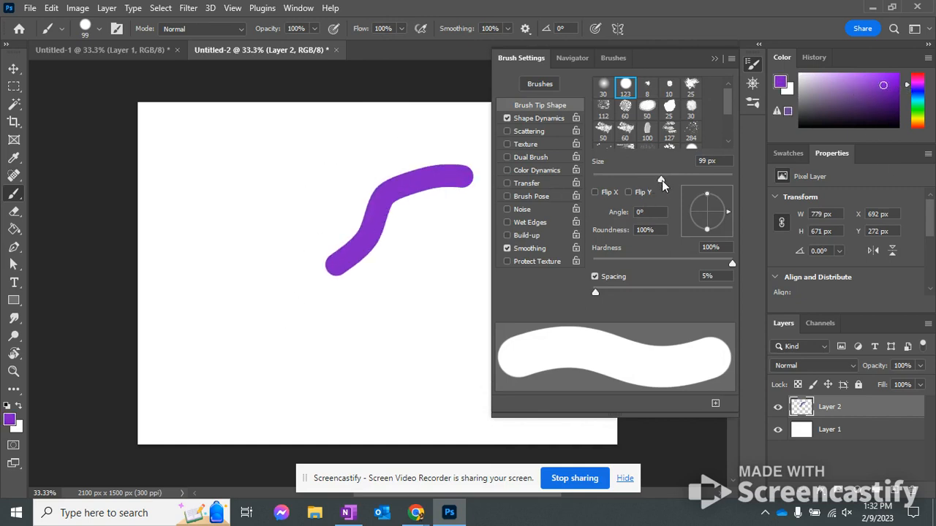
Paint a thin curve beside the thick purple stroke with a 1 px brush, and set the brush size to 33 px
{"action": "left_click_drag", "start_coordinate": [662, 181], "coordinate": [593, 174]}
{"action": "mouse_move", "coordinate": [425, 158]}
{"action": "left_mouse_down"}
{"action": "mouse_move", "coordinate": [241, 187]}
{"action": "mouse_move", "coordinate": [300, 346]}
{"action": "mouse_move", "coordinate": [249, 301]}
{"action": "left_mouse_up"}
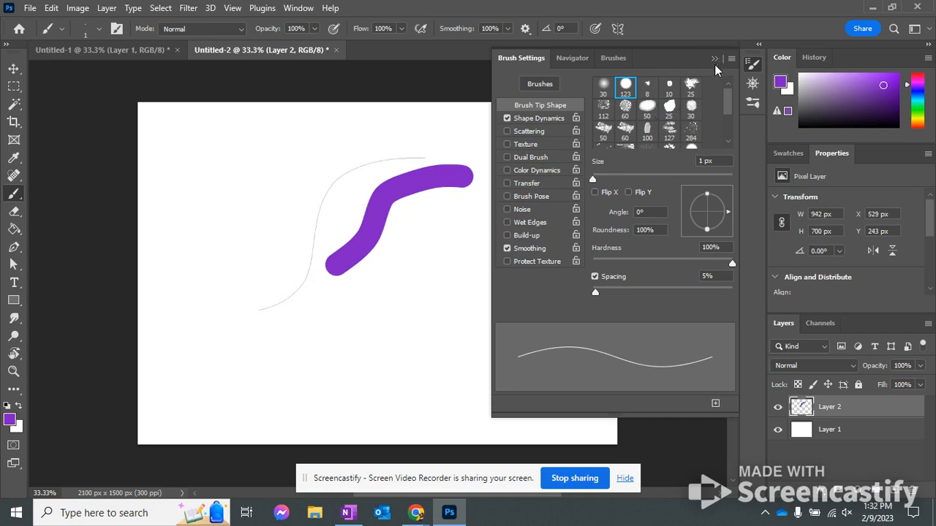
{"action": "left_click", "coordinate": [618, 180]}
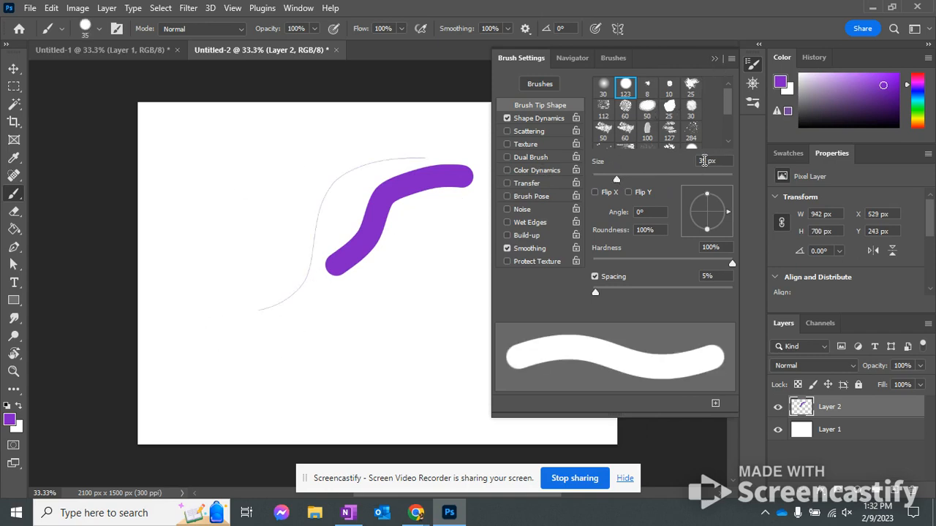
{"action": "left_click_drag", "start_coordinate": [705, 160], "coordinate": [689, 158]}
{"action": "left_click", "coordinate": [616, 181]}
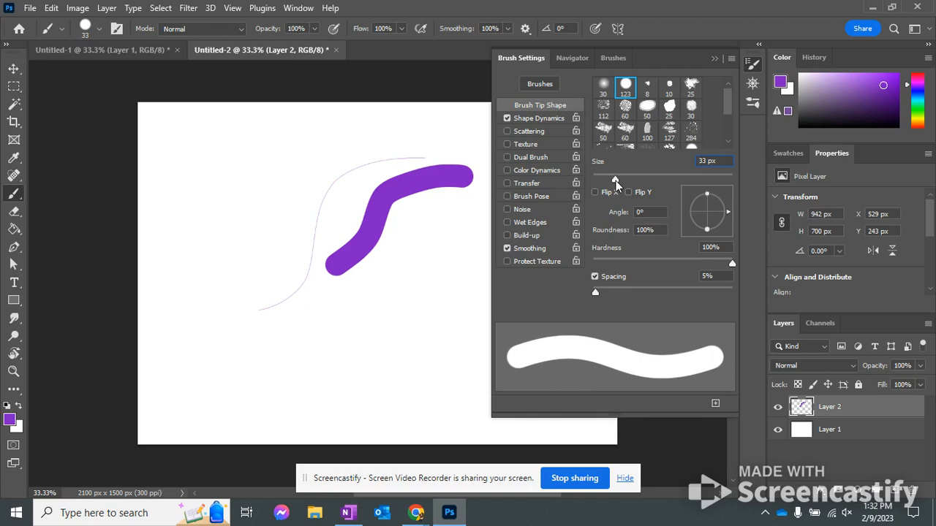
{"action": "left_click", "coordinate": [716, 57]}
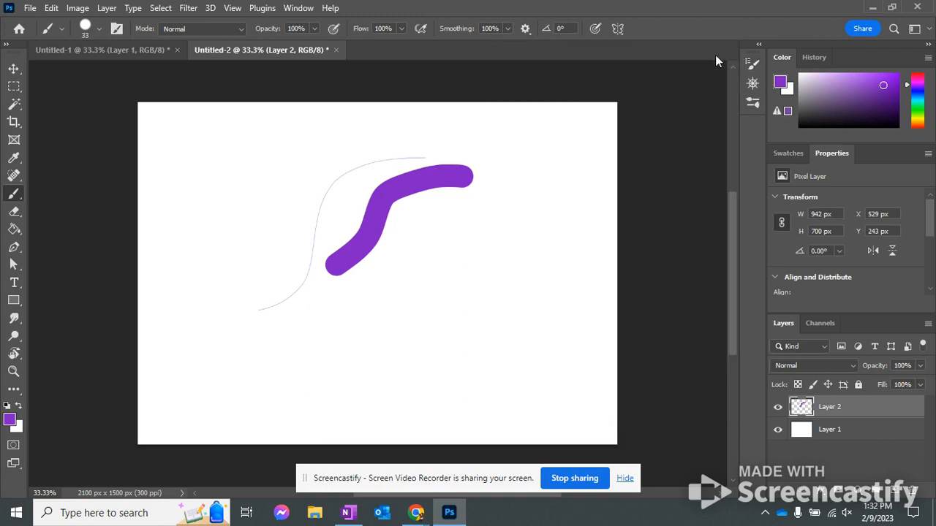
Paint one curved purple stroke at 47% brush opacity and another near the canvas's upper-left corner at 18%
{"action": "left_click", "coordinate": [313, 30]}
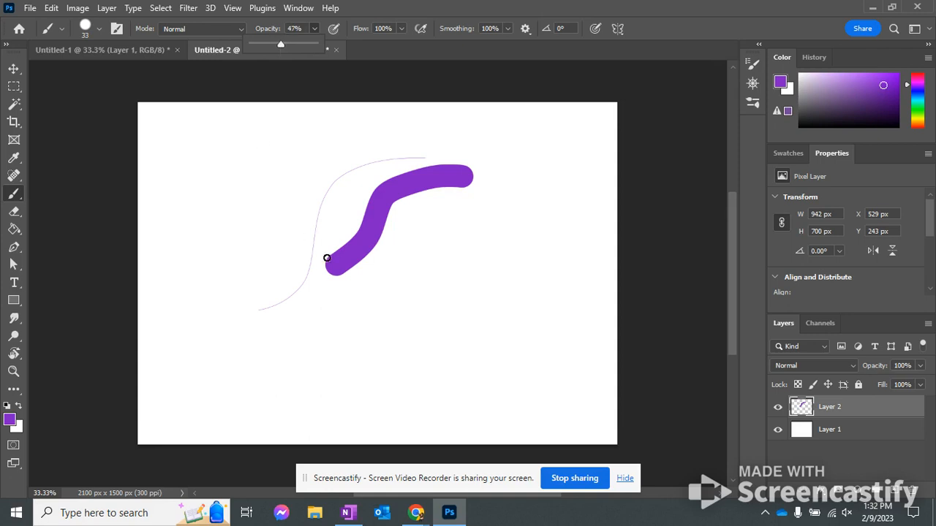
{"action": "mouse_move", "coordinate": [301, 146]}
{"action": "left_mouse_down"}
{"action": "mouse_move", "coordinate": [237, 228]}
{"action": "mouse_move", "coordinate": [385, 232]}
{"action": "mouse_move", "coordinate": [391, 289]}
{"action": "mouse_move", "coordinate": [379, 346]}
{"action": "mouse_move", "coordinate": [520, 364]}
{"action": "mouse_move", "coordinate": [558, 220]}
{"action": "left_mouse_up"}
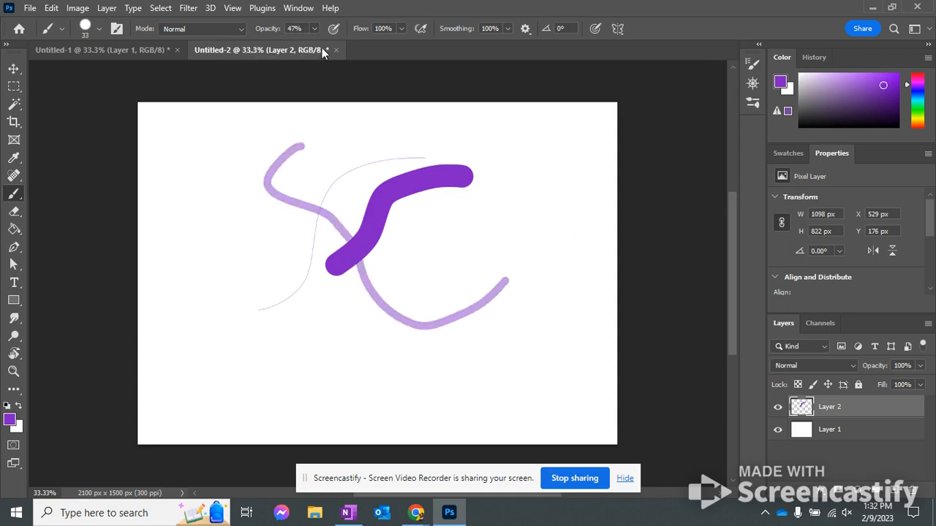
{"action": "left_click", "coordinate": [315, 29]}
{"action": "left_click_drag", "start_coordinate": [315, 45], "coordinate": [296, 45]}
{"action": "mouse_move", "coordinate": [267, 115]}
{"action": "left_mouse_down"}
{"action": "mouse_move", "coordinate": [249, 124]}
{"action": "mouse_move", "coordinate": [259, 206]}
{"action": "left_mouse_up"}
{"action": "left_click_drag", "start_coordinate": [223, 331], "coordinate": [225, 329]}
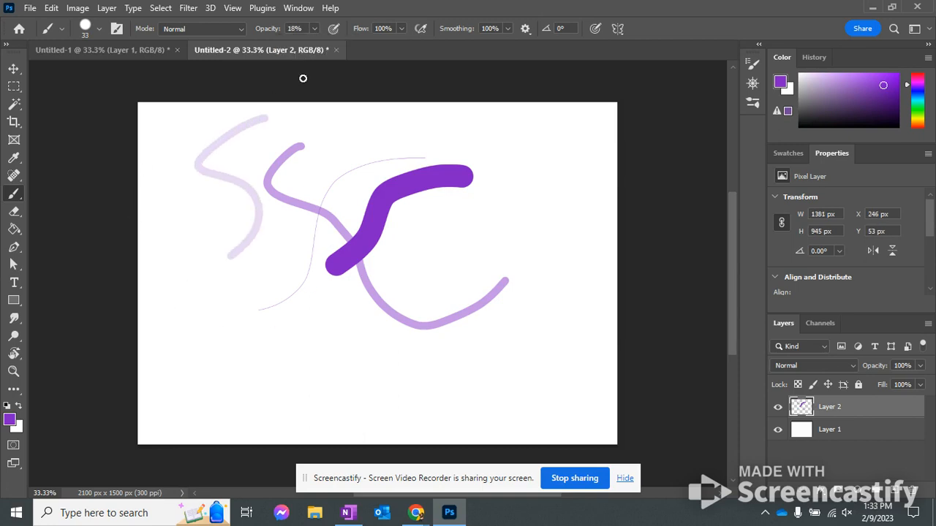
Lower the brush flow to 36% and paint a wavy stroke along the right side of the canvas
{"action": "left_click", "coordinate": [312, 28]}
{"action": "left_click", "coordinate": [402, 28]}
{"action": "left_click_drag", "start_coordinate": [363, 51], "coordinate": [360, 50]}
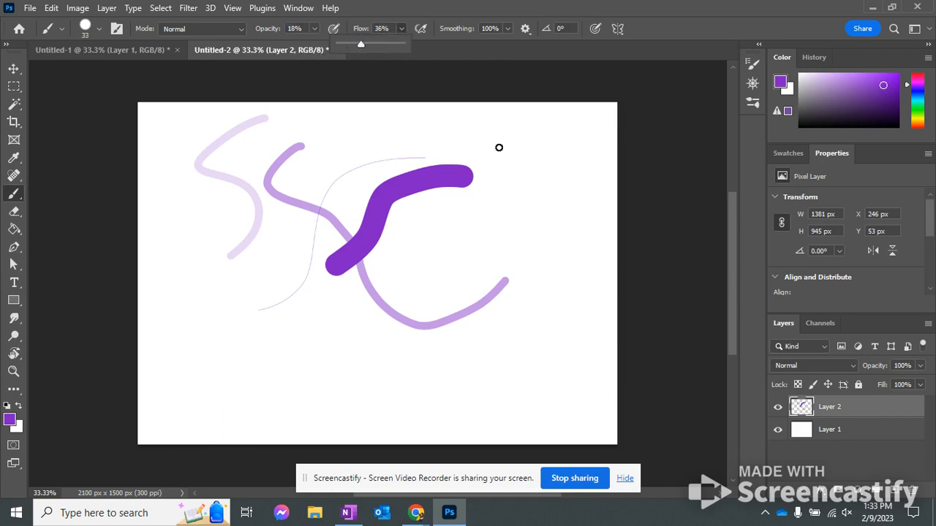
{"action": "mouse_move", "coordinate": [496, 149]}
{"action": "left_mouse_down"}
{"action": "mouse_move", "coordinate": [537, 120]}
{"action": "mouse_move", "coordinate": [544, 211]}
{"action": "mouse_move", "coordinate": [440, 293]}
{"action": "mouse_move", "coordinate": [580, 310]}
{"action": "mouse_move", "coordinate": [477, 367]}
{"action": "left_mouse_up"}
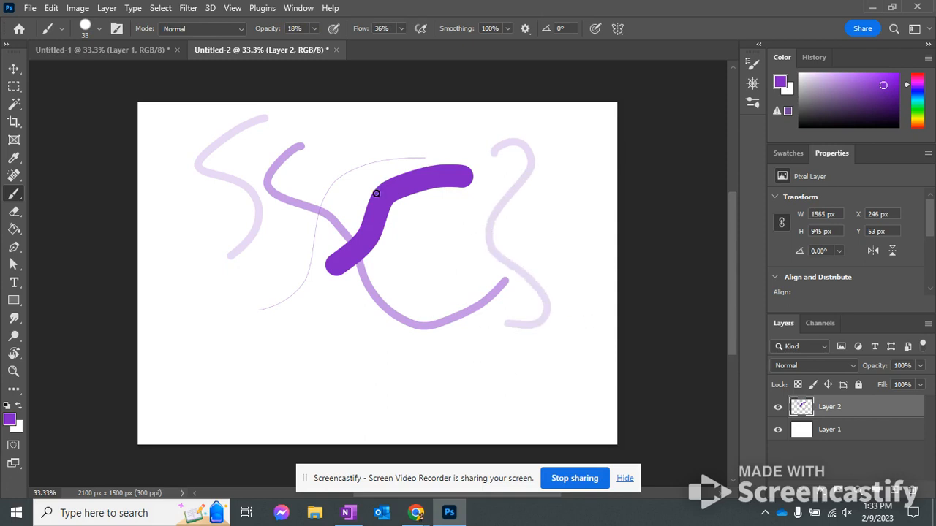
Restore both the brush flow and the brush opacity to 100%
{"action": "left_click", "coordinate": [402, 28]}
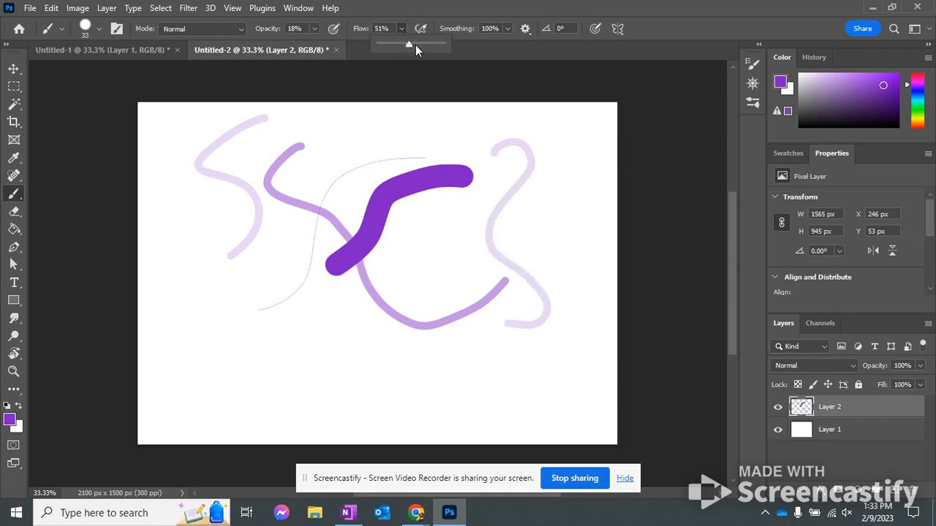
{"action": "left_click", "coordinate": [402, 28]}
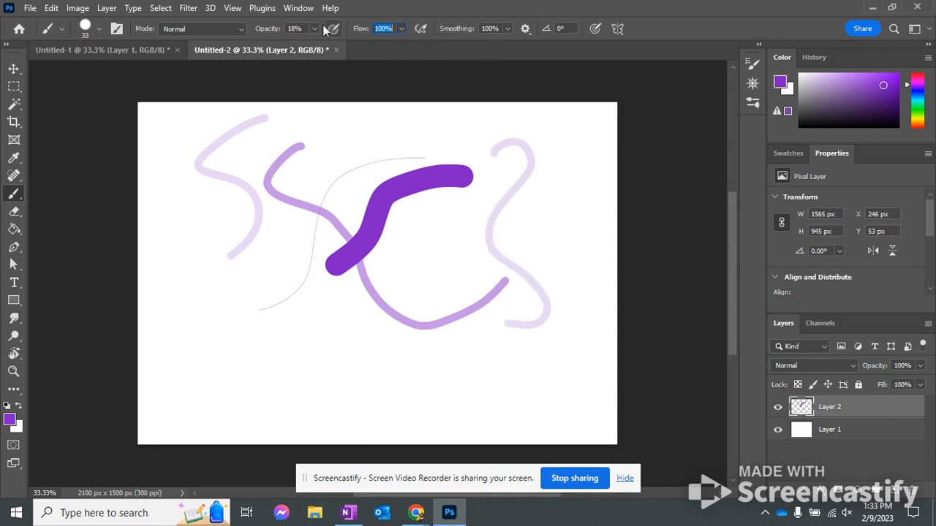
{"action": "left_click", "coordinate": [315, 29]}
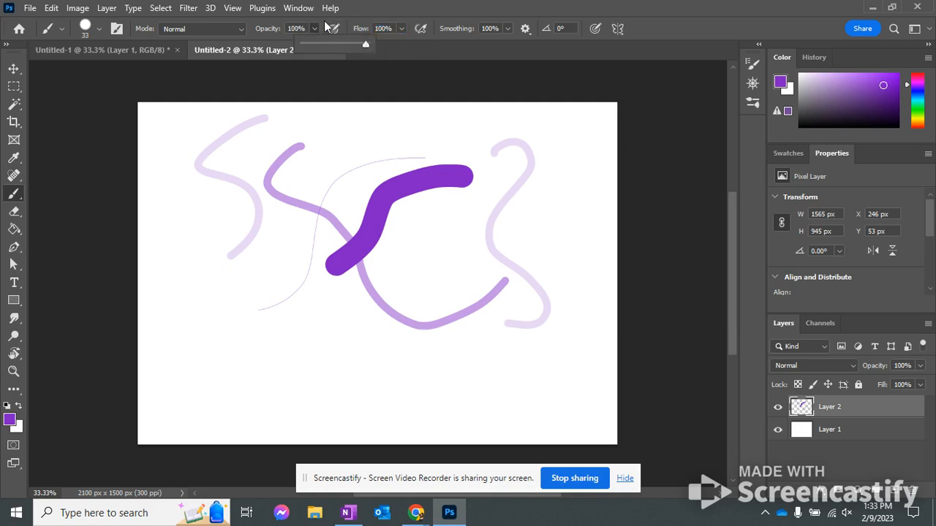
{"action": "left_click", "coordinate": [316, 28]}
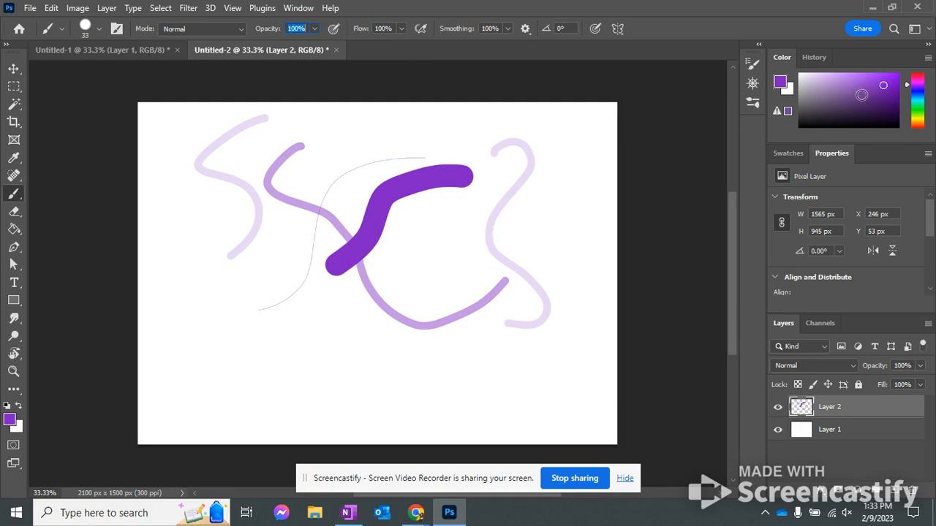
Change the foreground color to green and paint a curved stroke below the thick purple one
{"action": "left_click", "coordinate": [853, 127]}
{"action": "mouse_move", "coordinate": [854, 127]}
{"action": "left_mouse_down"}
{"action": "mouse_move", "coordinate": [862, 100]}
{"action": "mouse_move", "coordinate": [850, 82]}
{"action": "mouse_move", "coordinate": [868, 77]}
{"action": "left_mouse_up"}
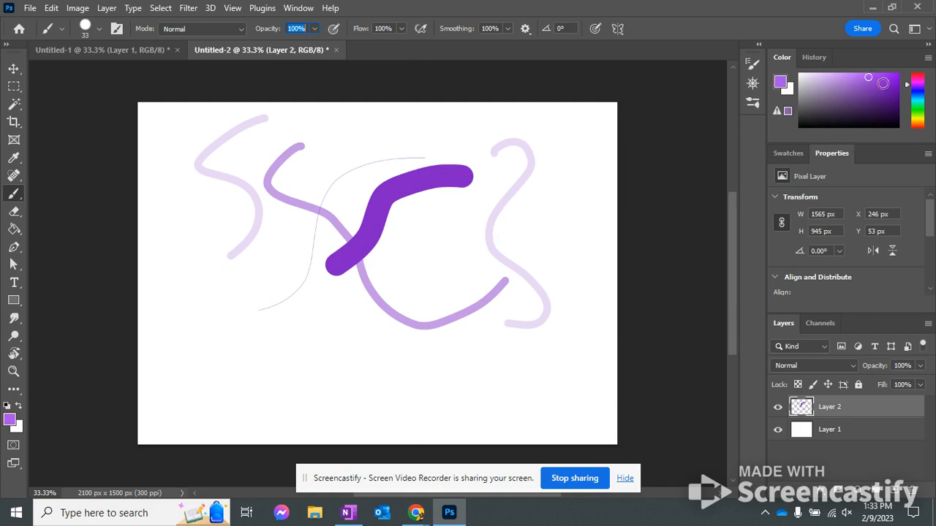
{"action": "left_click", "coordinate": [916, 103]}
{"action": "left_click", "coordinate": [886, 86]}
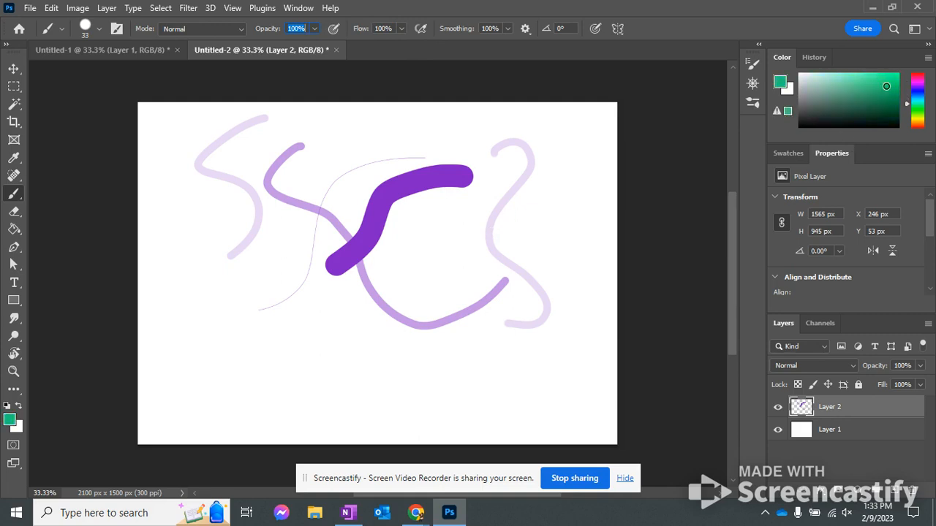
{"action": "mouse_move", "coordinate": [439, 265]}
{"action": "left_mouse_down"}
{"action": "mouse_move", "coordinate": [443, 396]}
{"action": "mouse_move", "coordinate": [263, 365]}
{"action": "mouse_move", "coordinate": [264, 321]}
{"action": "left_mouse_up"}
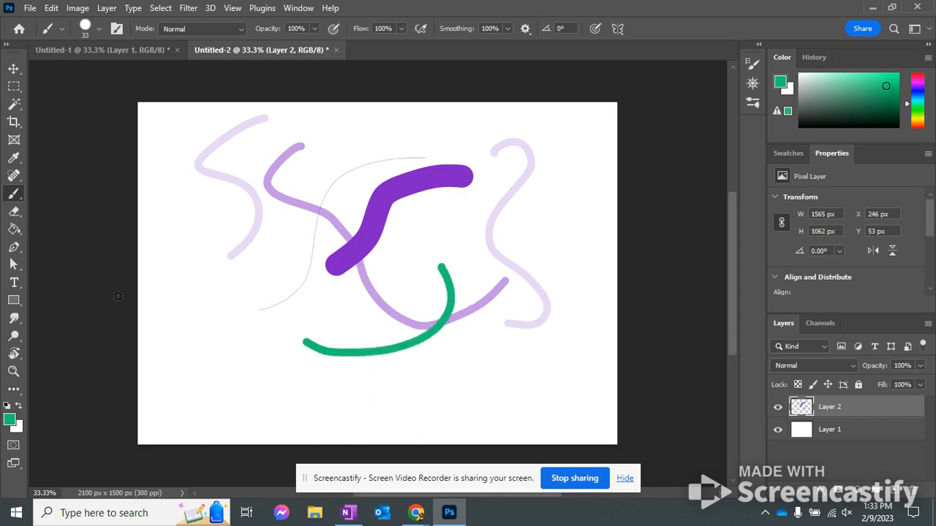
Swap the foreground and background colors, set the foreground to blue-violet, and paint a short stroke on the left side of the canvas
{"action": "left_click", "coordinate": [18, 406]}
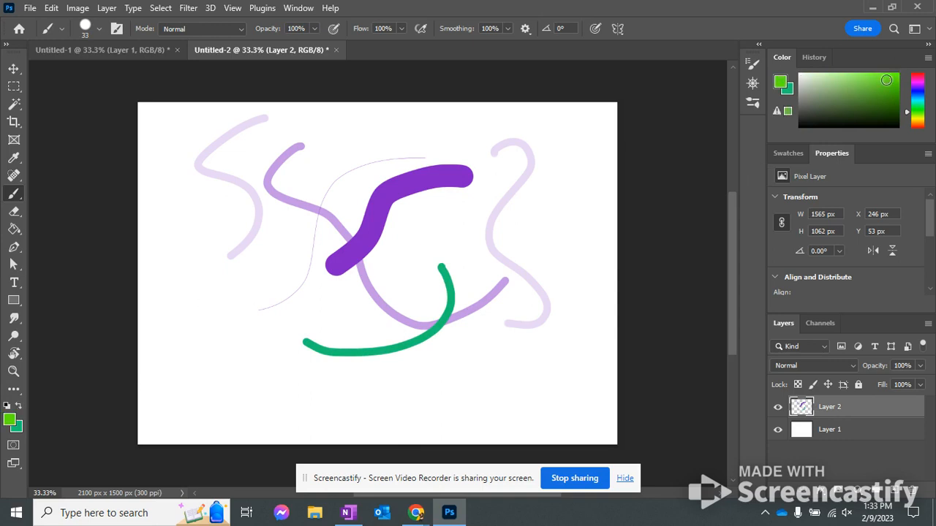
{"action": "left_click", "coordinate": [914, 92]}
{"action": "left_click_drag", "start_coordinate": [915, 92], "coordinate": [921, 87]}
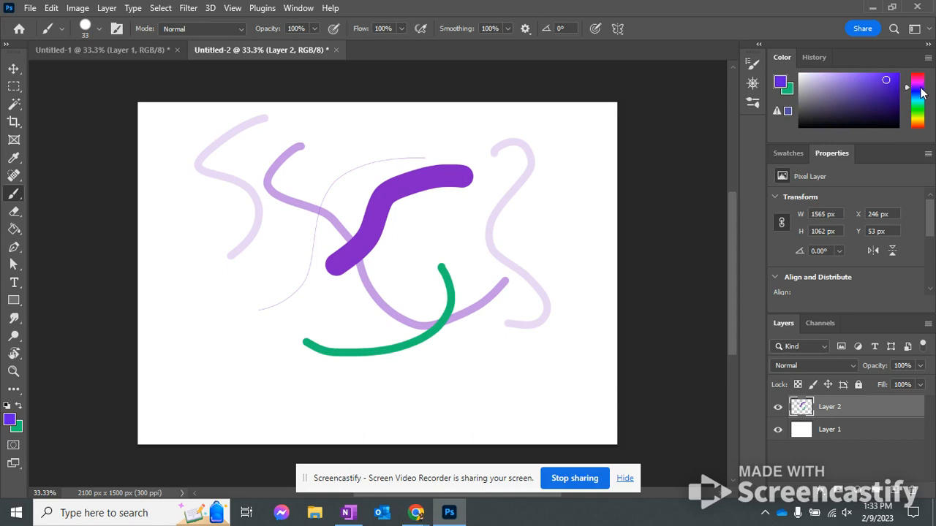
{"action": "left_click", "coordinate": [869, 82]}
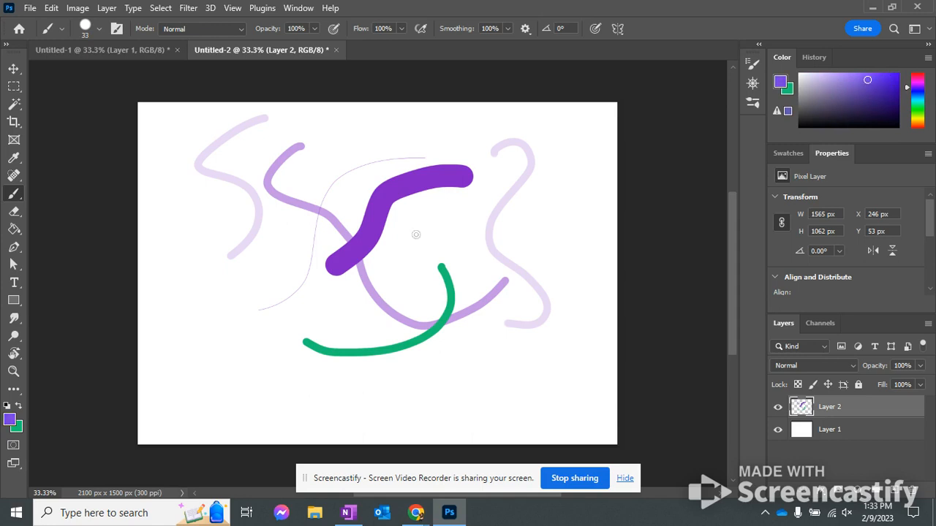
{"action": "left_click_drag", "start_coordinate": [278, 229], "coordinate": [210, 340]}
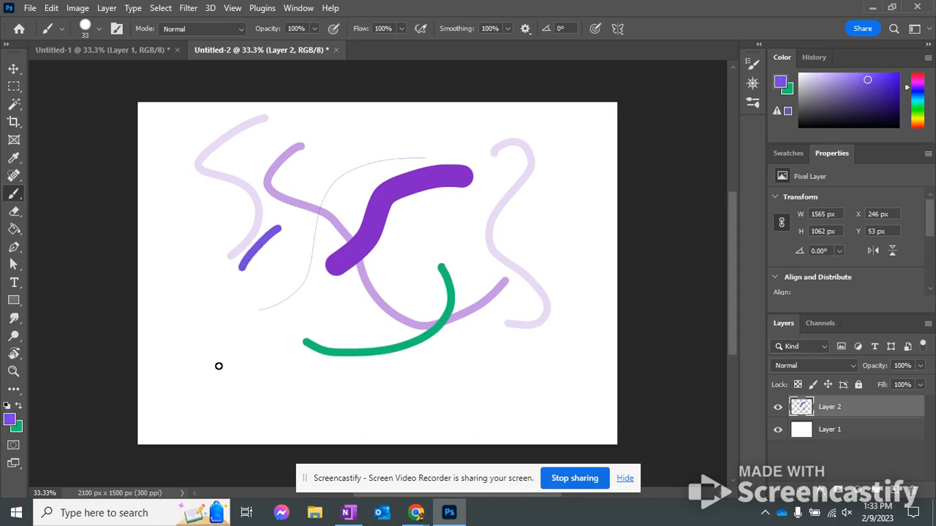
Swap the foreground and background colors and paint a green wavy stroke across the blue-violet one on the canvas's left side
{"action": "left_click", "coordinate": [17, 428]}
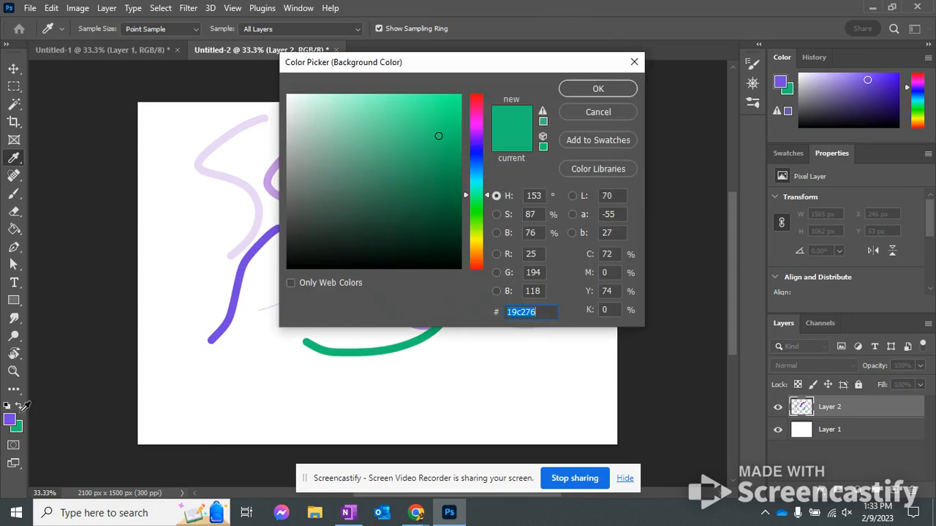
{"action": "left_click", "coordinate": [615, 111]}
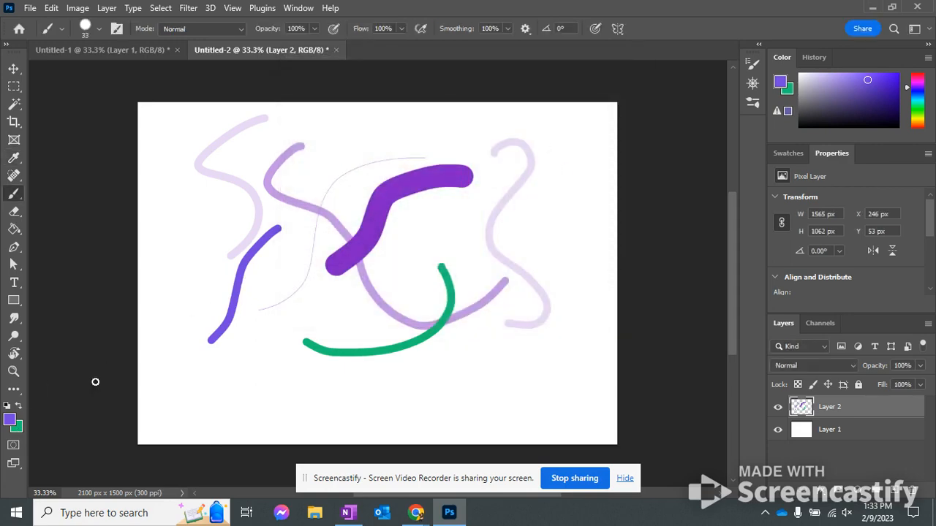
{"action": "left_click", "coordinate": [19, 406]}
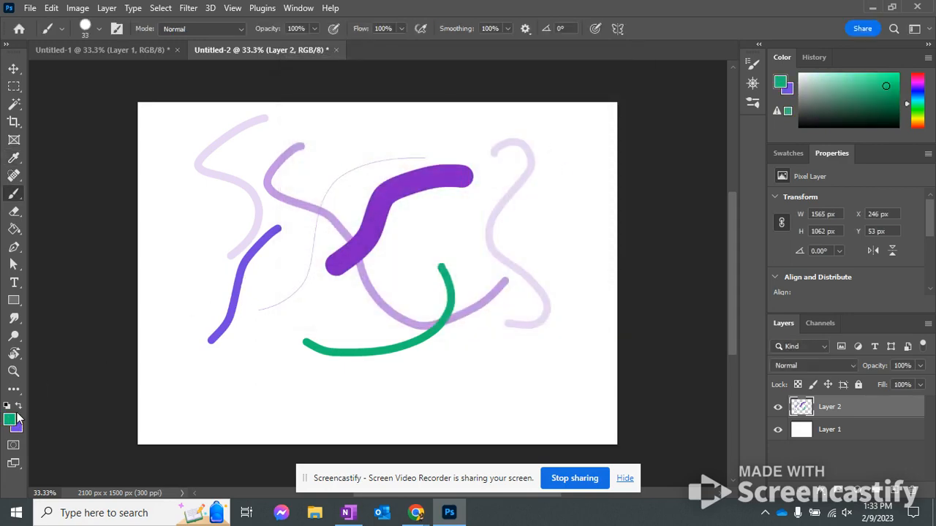
{"action": "mouse_move", "coordinate": [215, 198]}
{"action": "left_mouse_down"}
{"action": "mouse_move", "coordinate": [213, 231]}
{"action": "mouse_move", "coordinate": [255, 330]}
{"action": "left_mouse_up"}
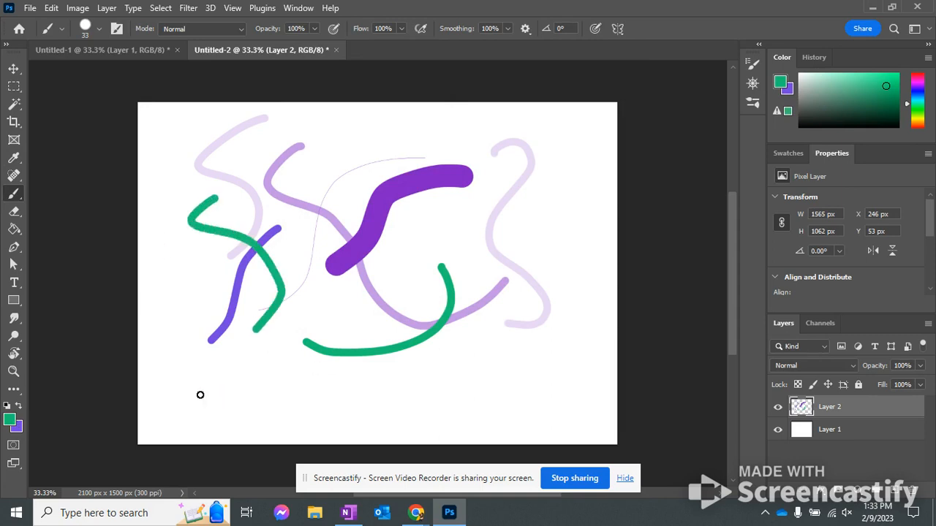
Swap to blue-violet, paint a short curved stroke onto the thick purple one, and swap the foreground back to green
{"action": "left_click", "coordinate": [18, 409]}
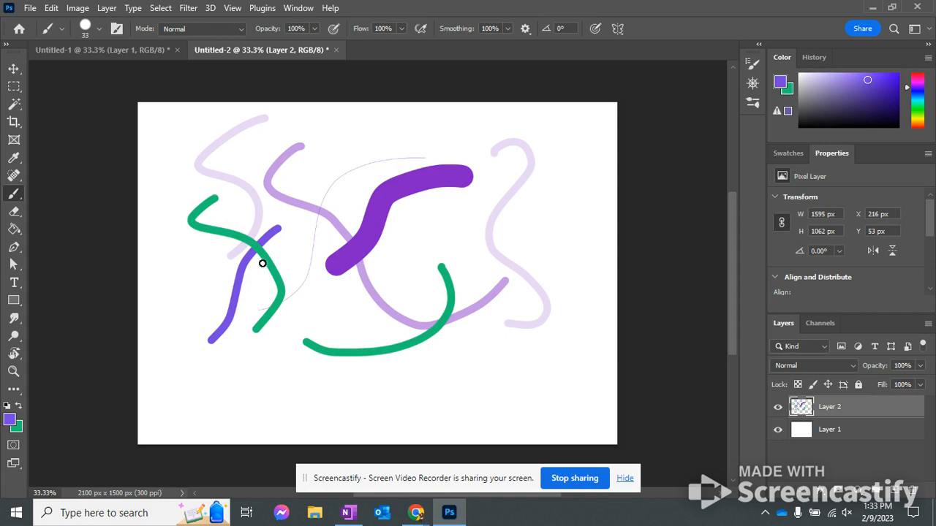
{"action": "mouse_move", "coordinate": [402, 151]}
{"action": "left_mouse_down"}
{"action": "mouse_move", "coordinate": [359, 219]}
{"action": "mouse_move", "coordinate": [362, 232]}
{"action": "left_mouse_up"}
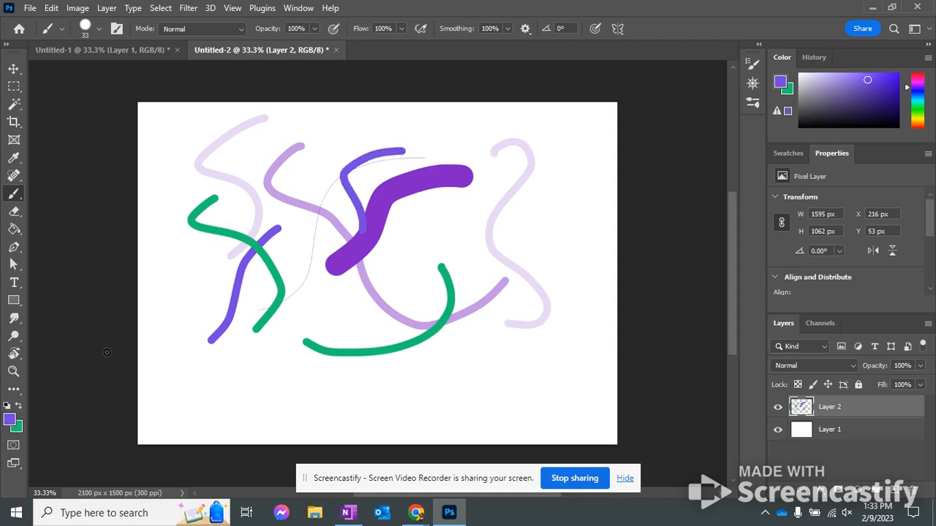
{"action": "left_click", "coordinate": [18, 408]}
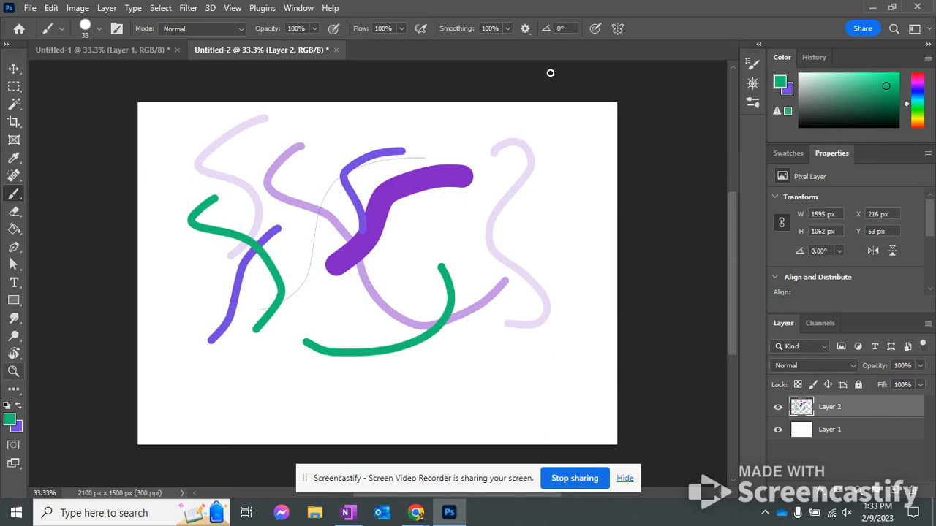
Use the Navigator to zoom in to 90.48%, move the visible area over the strokes, and zoom out to 27.25%
{"action": "left_click", "coordinate": [757, 83]}
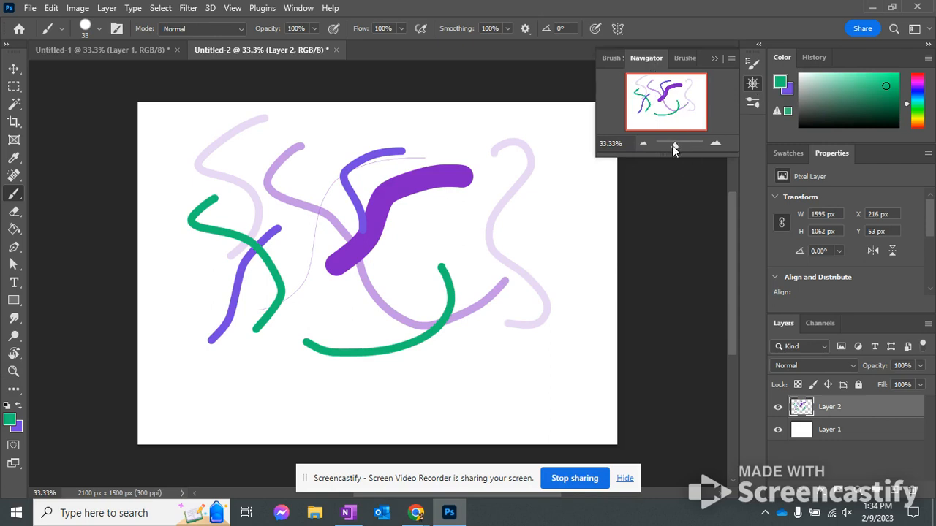
{"action": "mouse_move", "coordinate": [672, 146]}
{"action": "left_mouse_down"}
{"action": "mouse_move", "coordinate": [691, 150]}
{"action": "mouse_move", "coordinate": [682, 152]}
{"action": "left_mouse_up"}
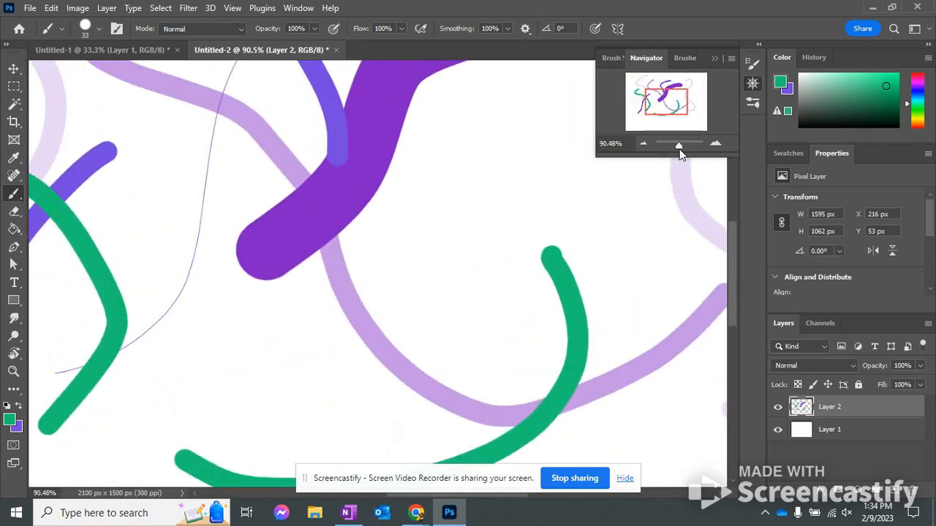
{"action": "mouse_move", "coordinate": [670, 100]}
{"action": "left_mouse_down"}
{"action": "mouse_move", "coordinate": [677, 105]}
{"action": "mouse_move", "coordinate": [647, 101]}
{"action": "mouse_move", "coordinate": [665, 106]}
{"action": "mouse_move", "coordinate": [667, 93]}
{"action": "left_mouse_up"}
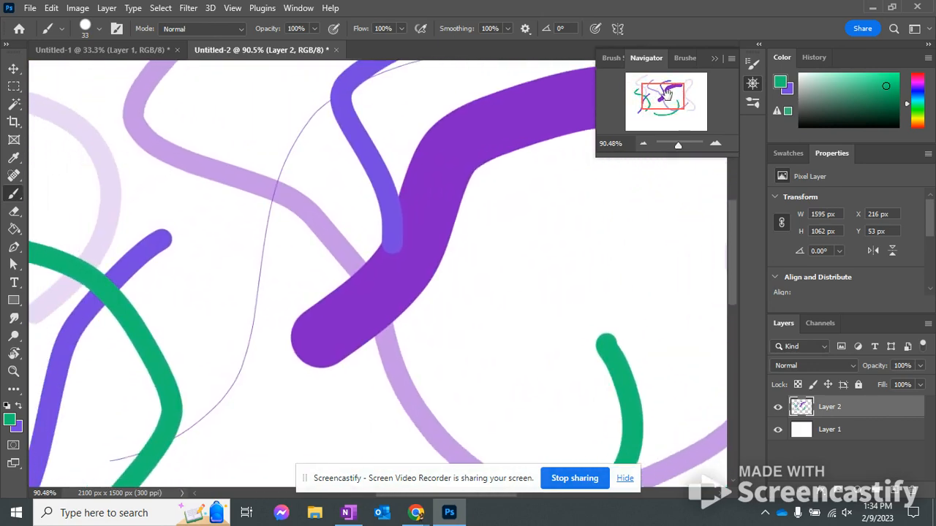
{"action": "left_click_drag", "start_coordinate": [679, 145], "coordinate": [675, 146]}
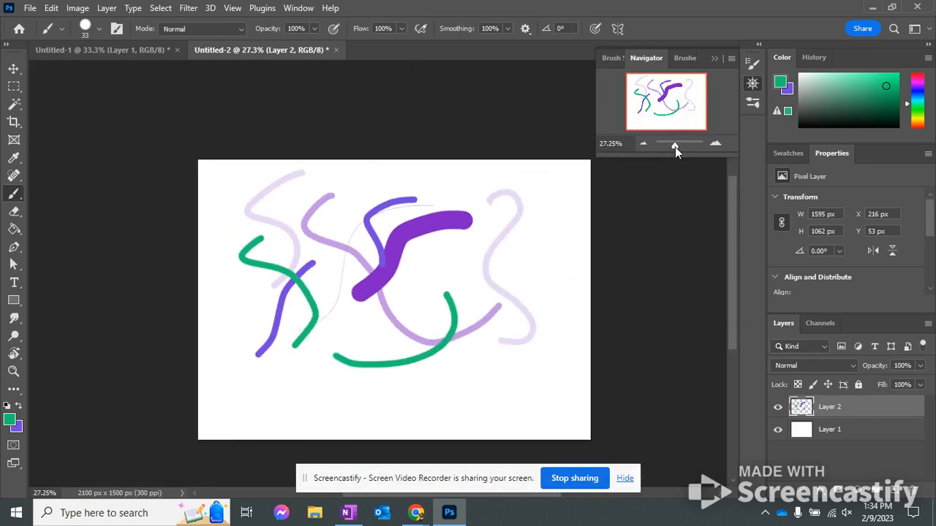
Dock the Navigator panel above the Color panel and collapse the expanded Brushes panel
{"action": "mouse_move", "coordinate": [648, 56]}
{"action": "left_mouse_down"}
{"action": "mouse_move", "coordinate": [798, 51]}
{"action": "mouse_move", "coordinate": [770, 50]}
{"action": "left_mouse_up"}
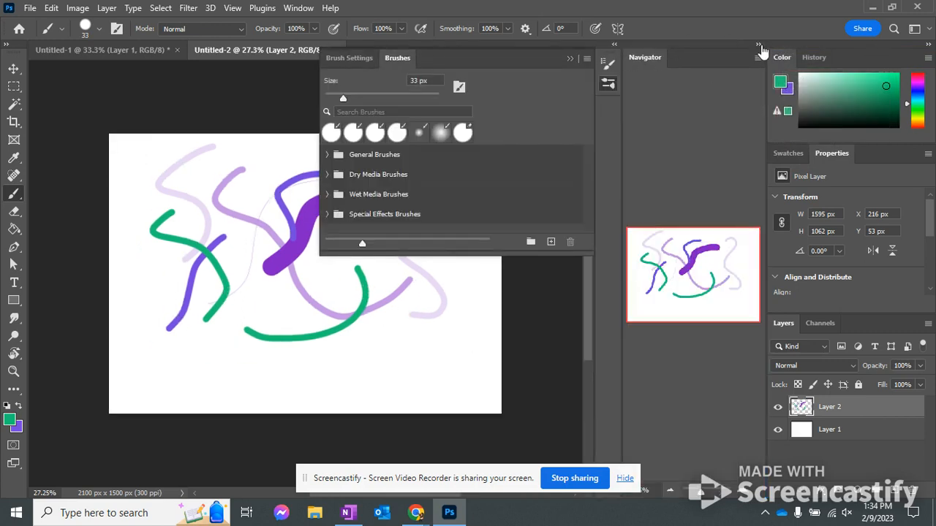
{"action": "left_click", "coordinate": [759, 44]}
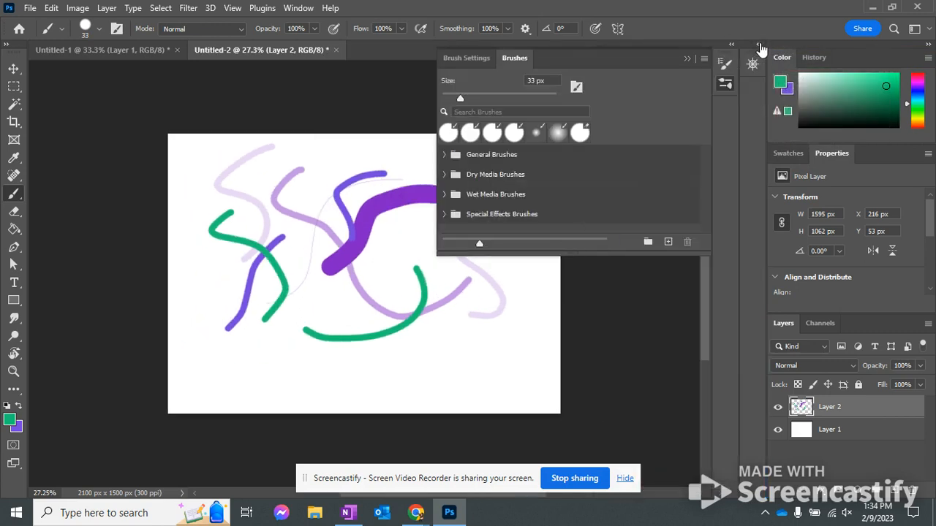
{"action": "left_click", "coordinate": [688, 55]}
{"action": "left_click_drag", "start_coordinate": [760, 65], "coordinate": [832, 47]}
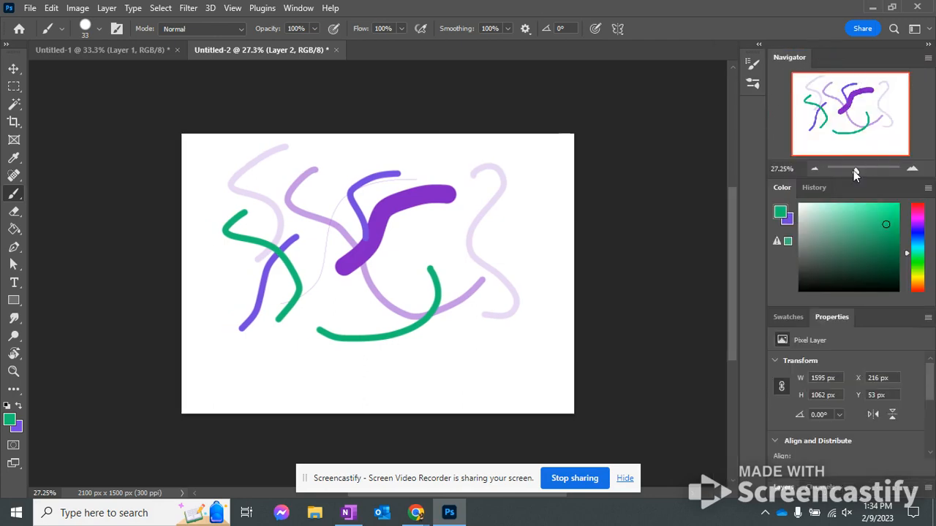
Adjust the canvas magnification with the docked Navigator, ending at 52.2%
{"action": "left_click_drag", "start_coordinate": [854, 171], "coordinate": [859, 173]}
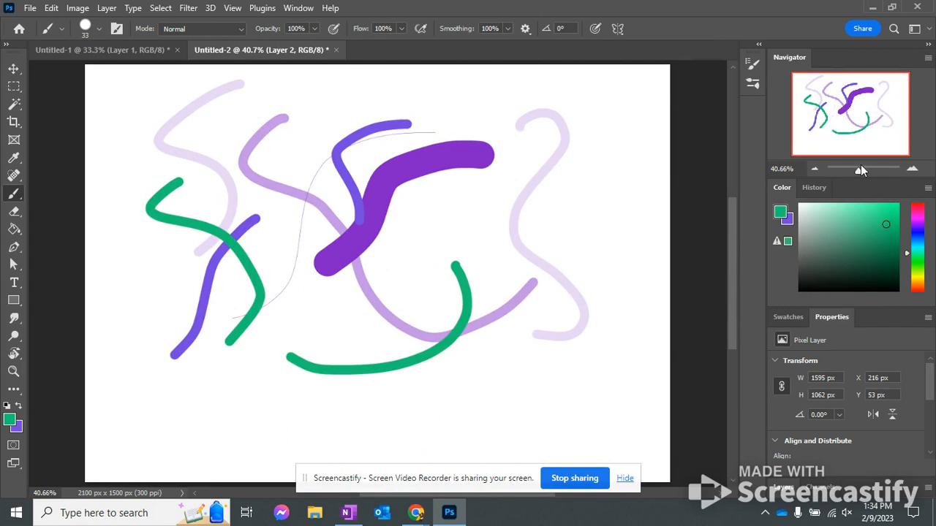
{"action": "left_click_drag", "start_coordinate": [858, 169], "coordinate": [857, 169]}
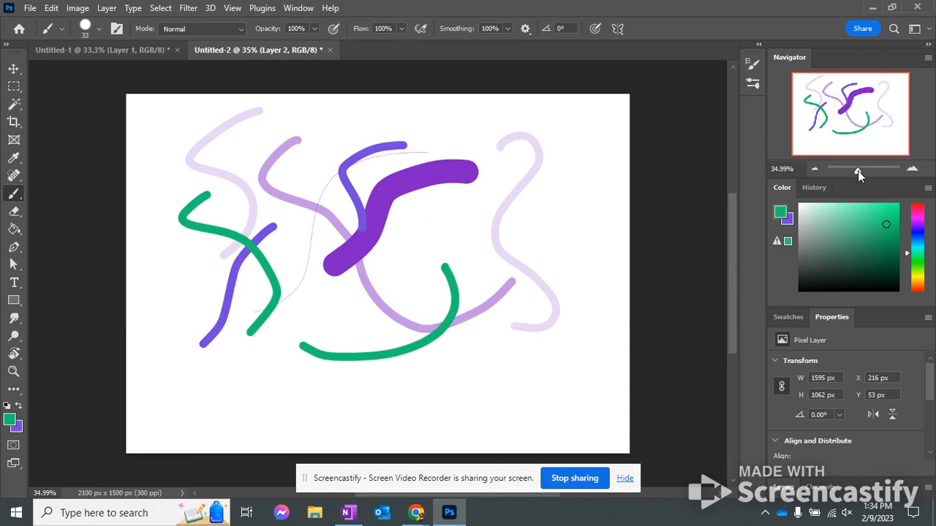
{"action": "left_click_drag", "start_coordinate": [857, 171], "coordinate": [860, 168]}
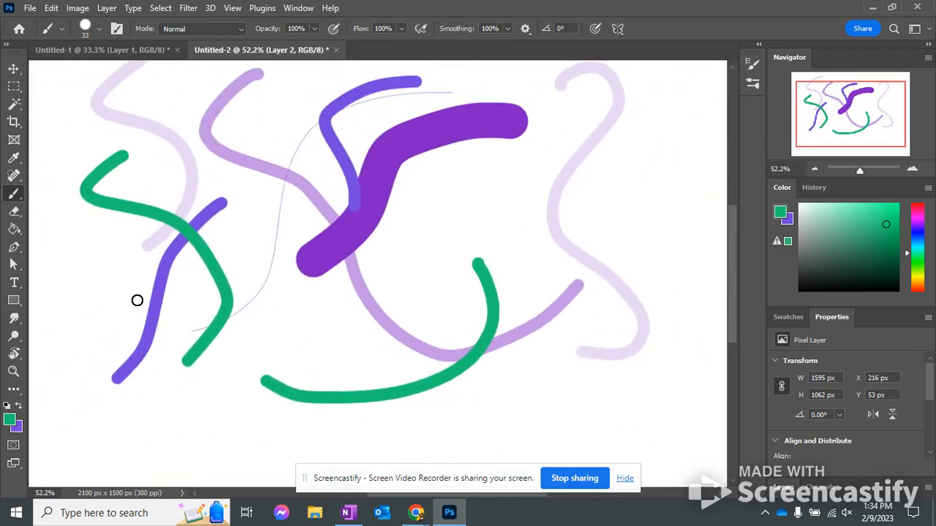
Save the painted document to Creative Cloud using the suggested name Untitled-2
{"action": "left_click", "coordinate": [32, 9]}
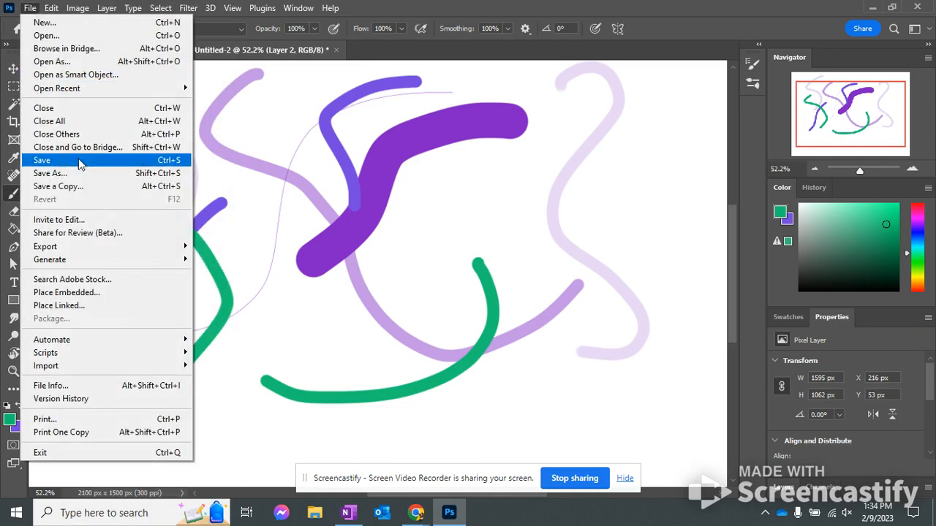
{"action": "left_click", "coordinate": [49, 174]}
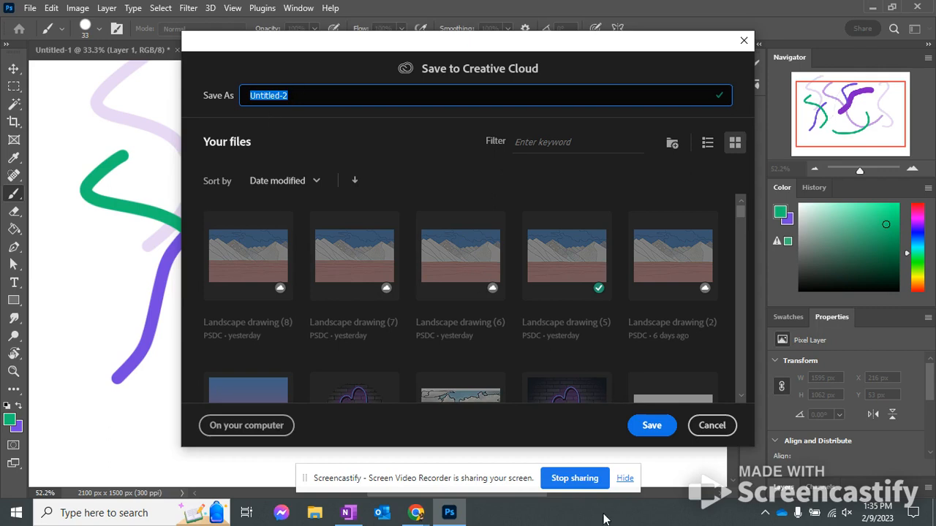
{"action": "left_click", "coordinate": [656, 431]}
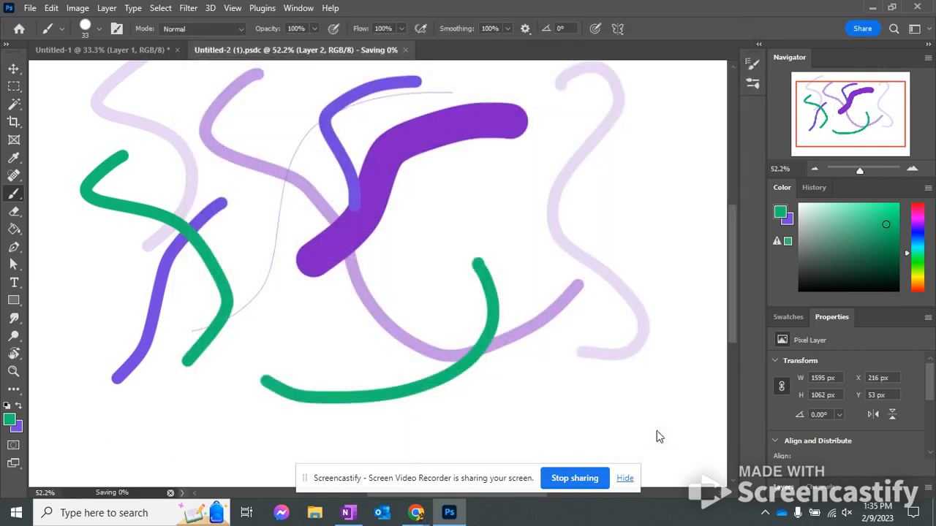
Save the document to Creative Cloud again as a new version, keeping the suggested name Untitled-2 (1)
{"action": "left_click", "coordinate": [30, 8]}
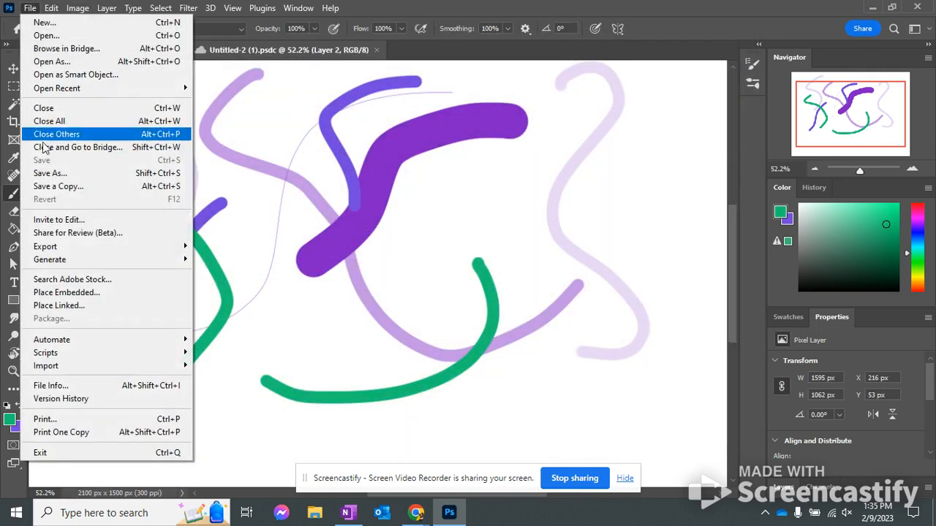
{"action": "left_click", "coordinate": [62, 176]}
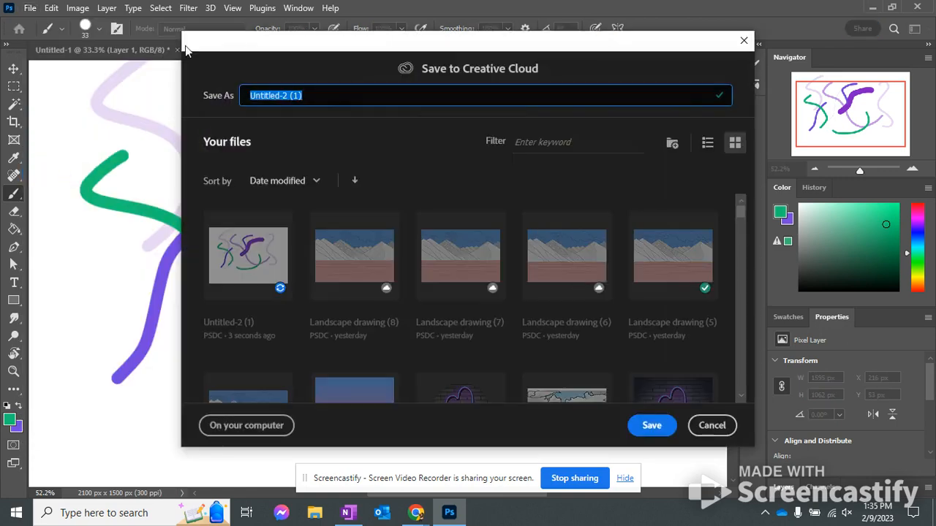
{"action": "left_click", "coordinate": [653, 425]}
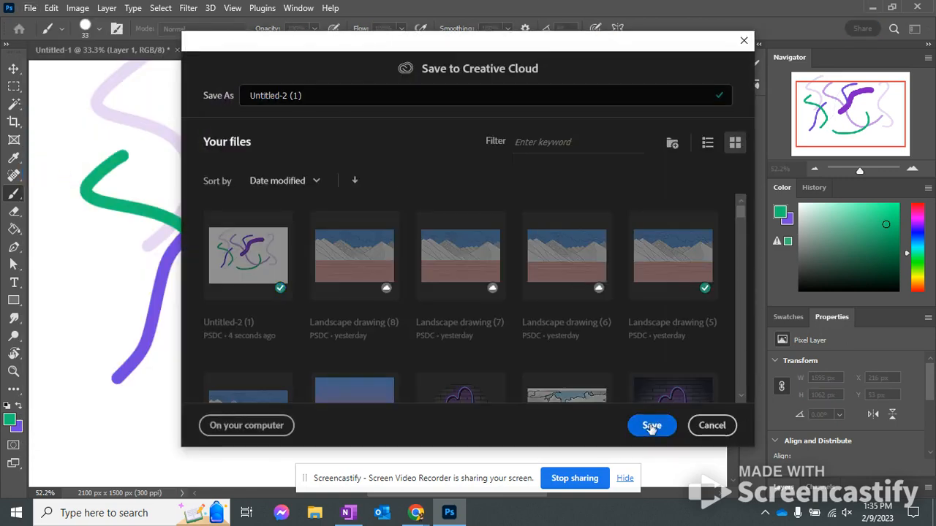
Examine the computer and cloud save options, look through the existing cloud files, and leave without saving
{"action": "left_click", "coordinate": [30, 8]}
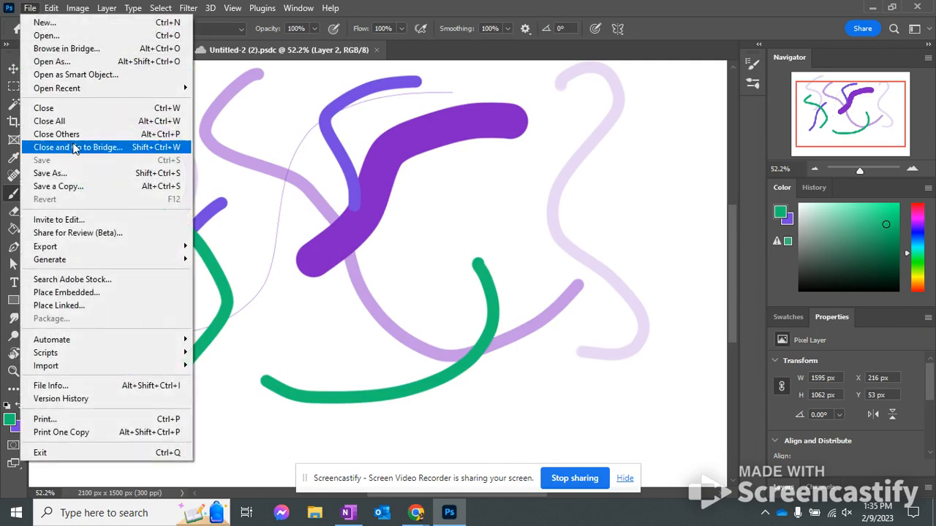
{"action": "left_click", "coordinate": [76, 176]}
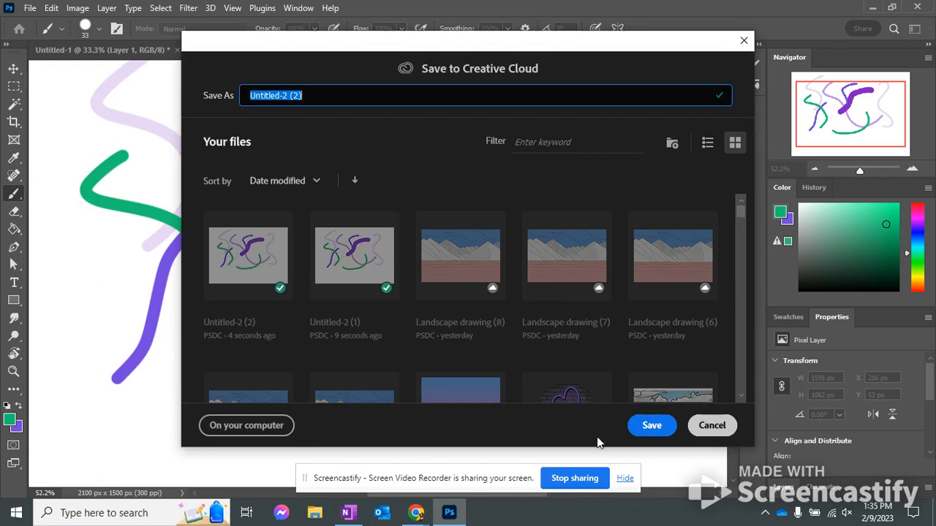
{"action": "left_click", "coordinate": [248, 423]}
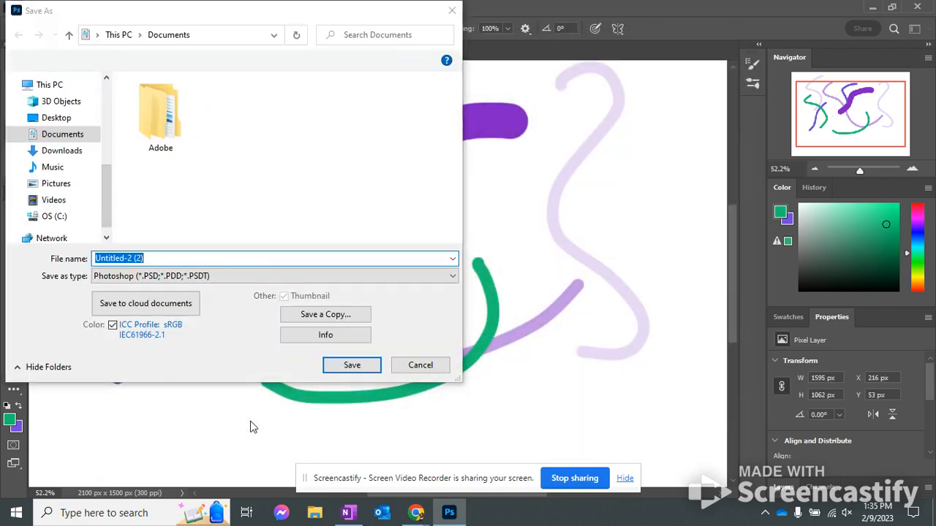
{"action": "left_click", "coordinate": [159, 309]}
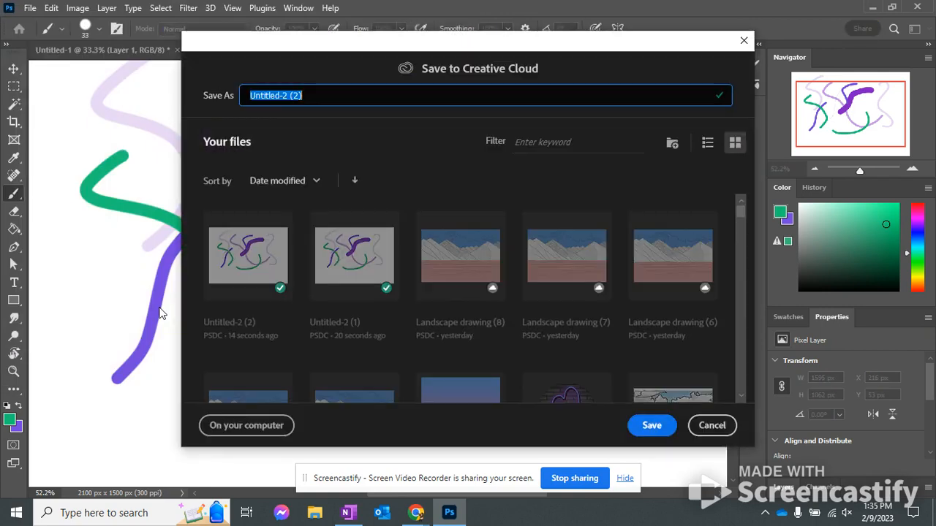
{"action": "scroll", "coordinate": [577, 365], "scroll_direction": "down", "scroll_amount": 10}
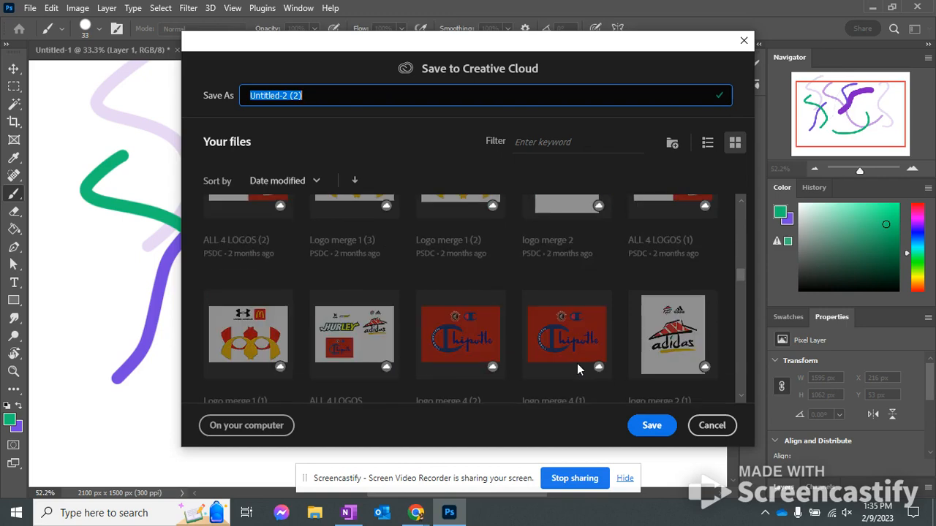
{"action": "scroll", "coordinate": [577, 370], "scroll_direction": "up", "scroll_amount": 10}
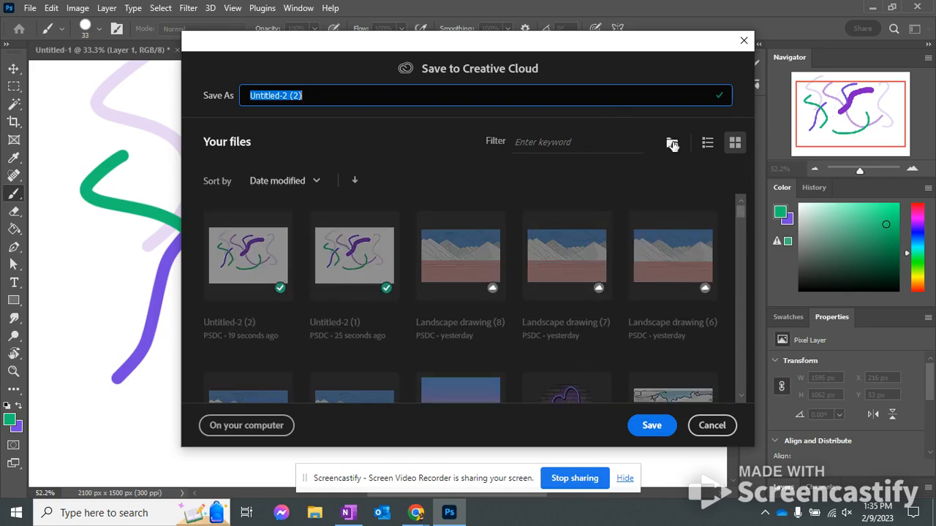
{"action": "left_click", "coordinate": [712, 425]}
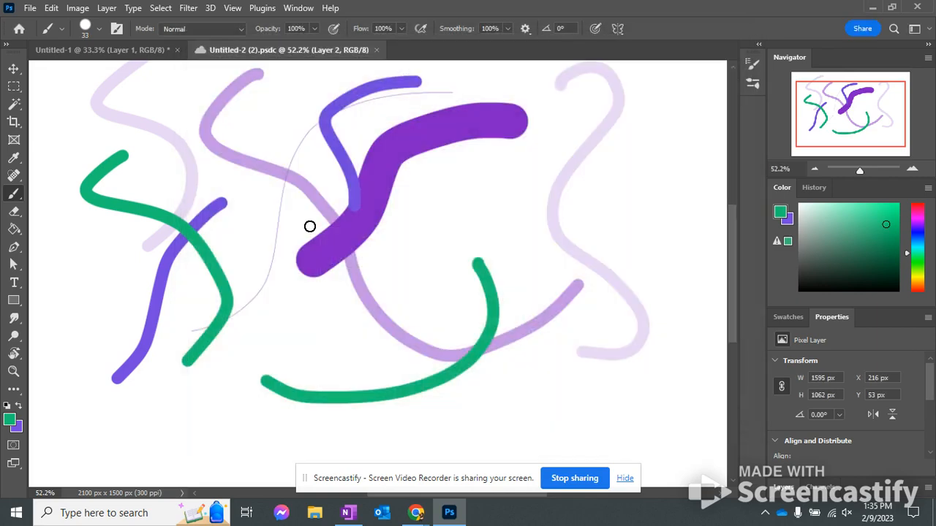
Close the blank Untitled-1 document without saving its changes
{"action": "left_click", "coordinate": [87, 50]}
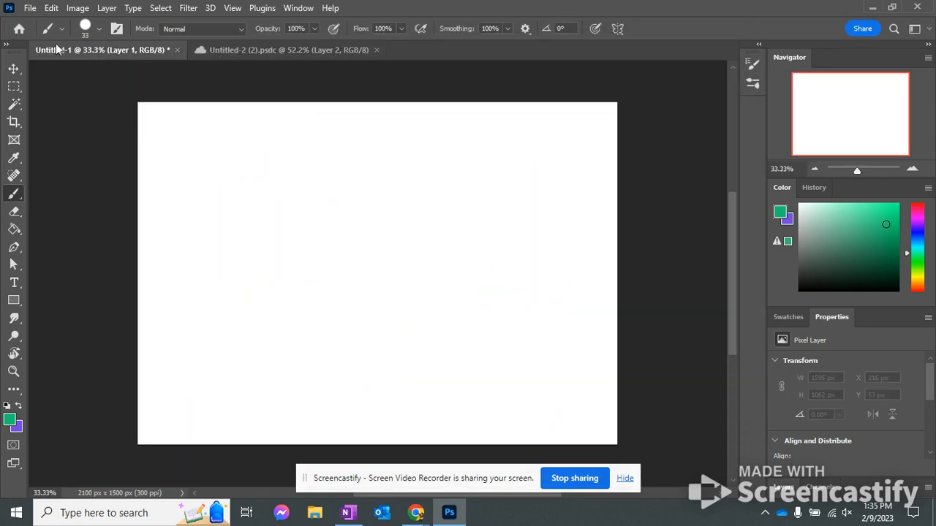
{"action": "left_click", "coordinate": [177, 50]}
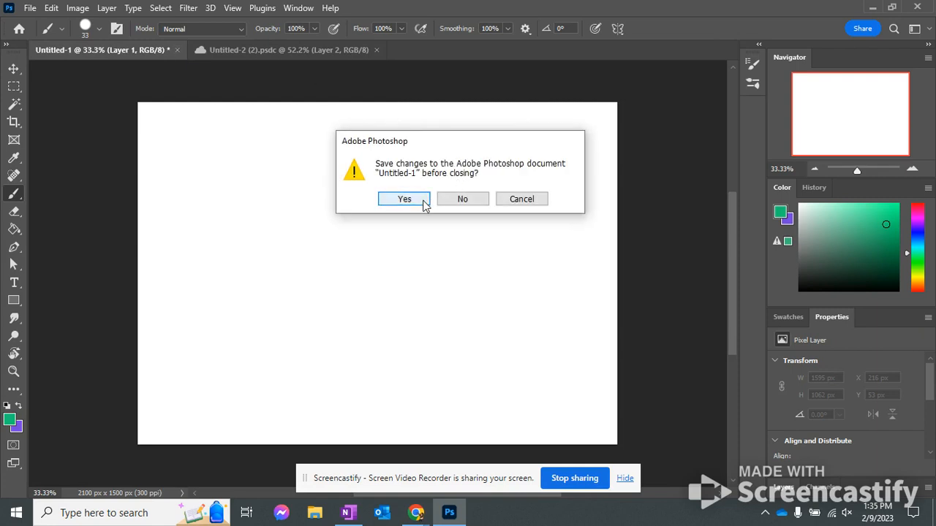
{"action": "left_click", "coordinate": [449, 199]}
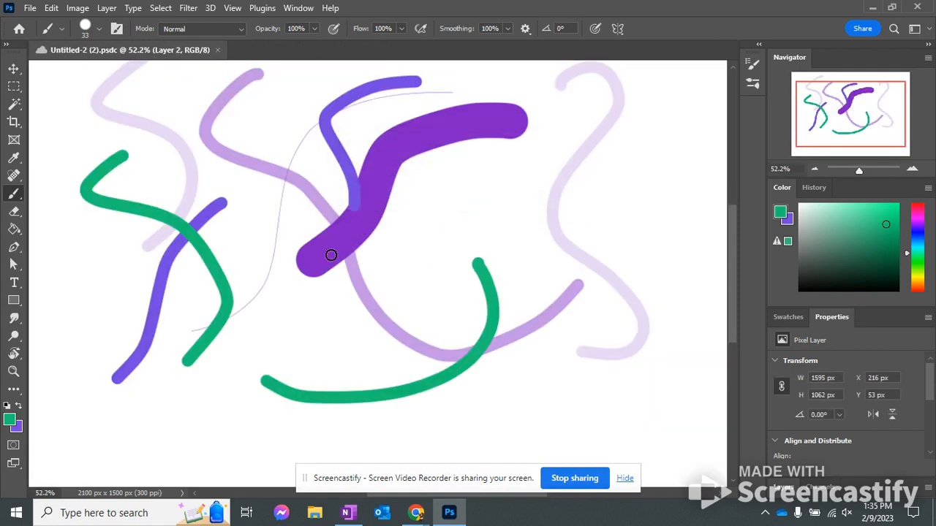